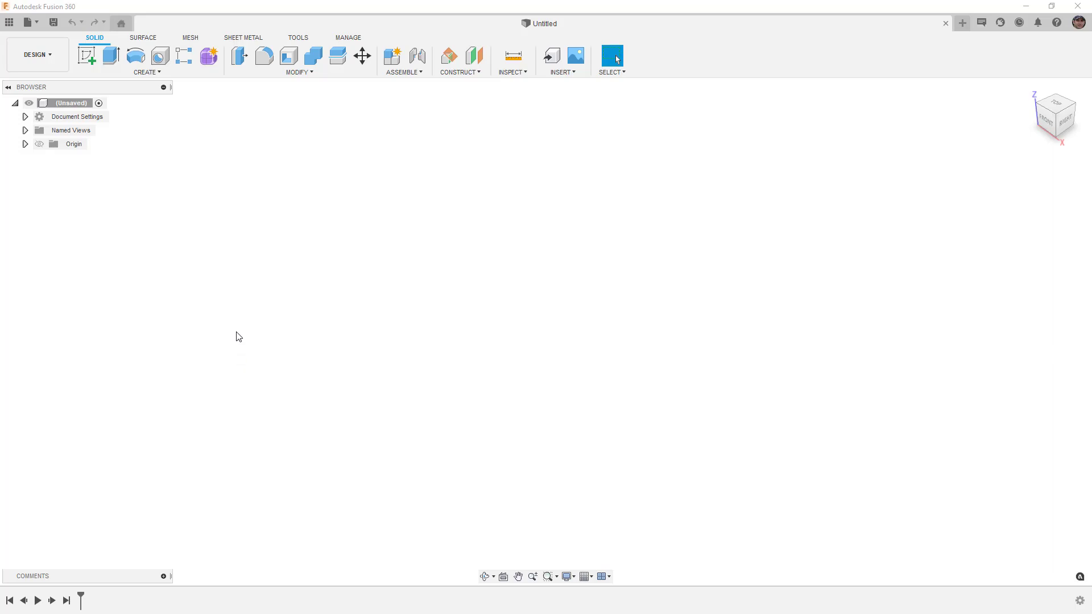
- Create a T-spline cylinder centred on the origin, 179.476 mm diameter and 89.738 mm tall
{"action": "left_click", "coordinate": [208, 57]}
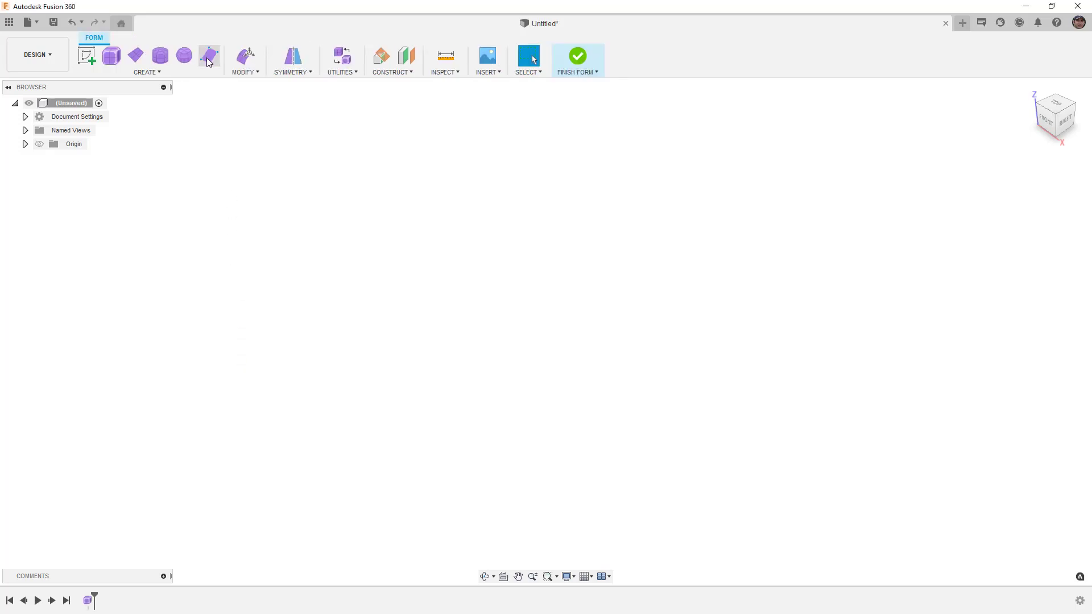
{"action": "left_click", "coordinate": [160, 57]}
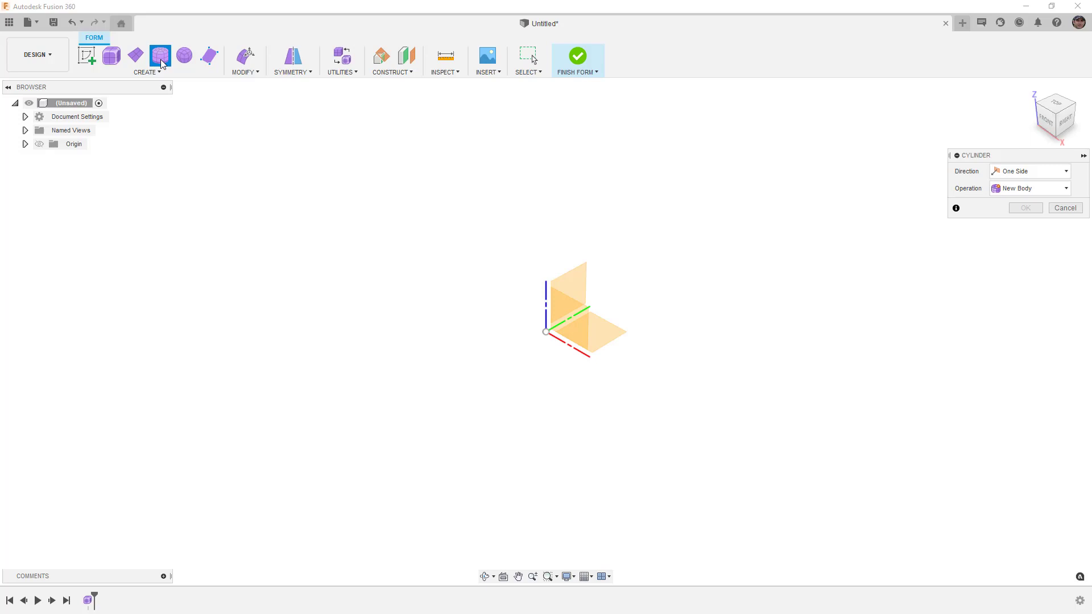
{"action": "left_click", "coordinate": [580, 278]}
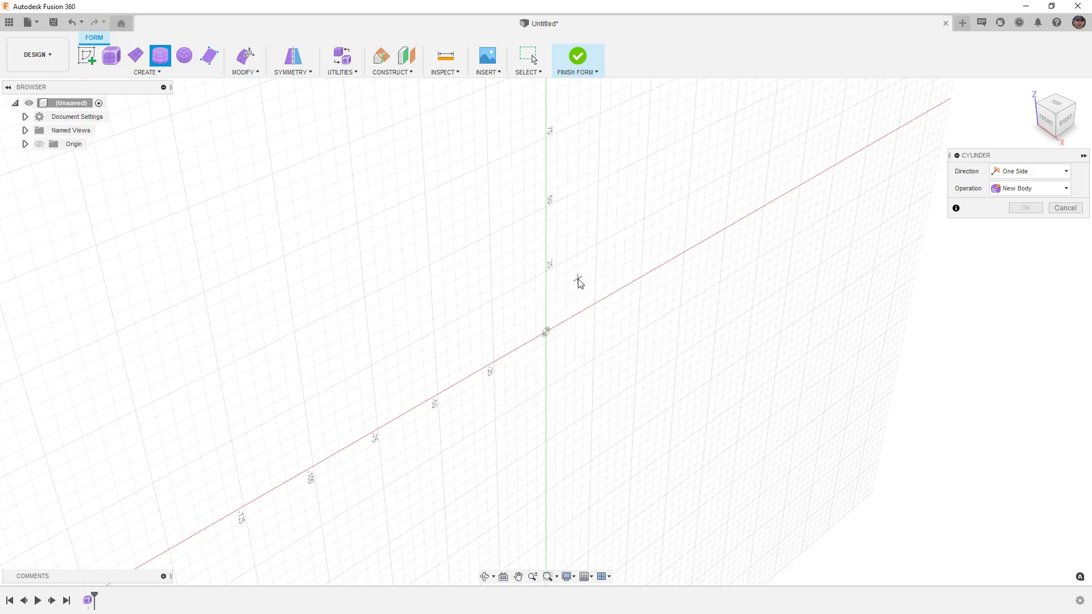
{"action": "left_click", "coordinate": [547, 333]}
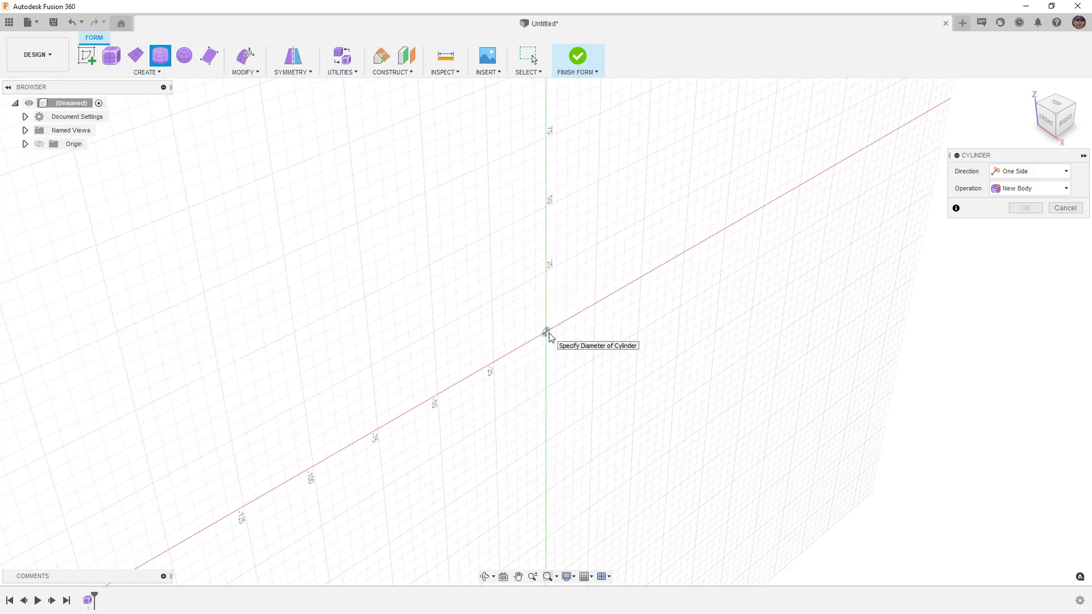
{"action": "left_click", "coordinate": [638, 424]}
{"action": "scroll", "coordinate": [565, 399], "scroll_direction": "down", "scroll_amount": 4}
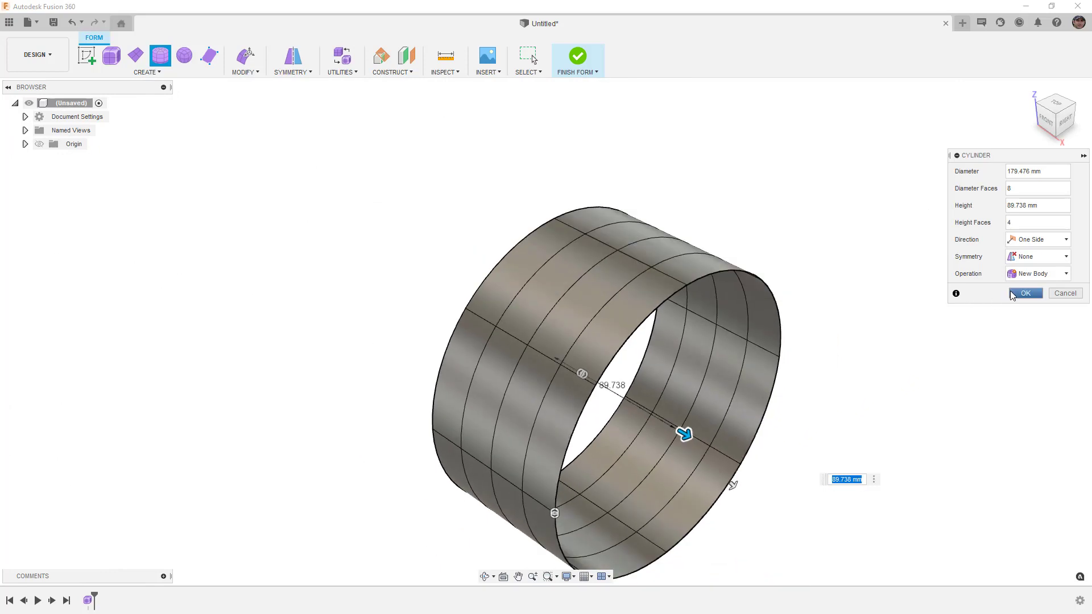
{"action": "left_click", "coordinate": [1026, 293]}
- From the right view, select the ring's lower-half faces and delete them, leaving an arch
{"action": "middle_click_drag", "start_coordinate": [670, 389], "coordinate": [671, 363], "text": "shift"}
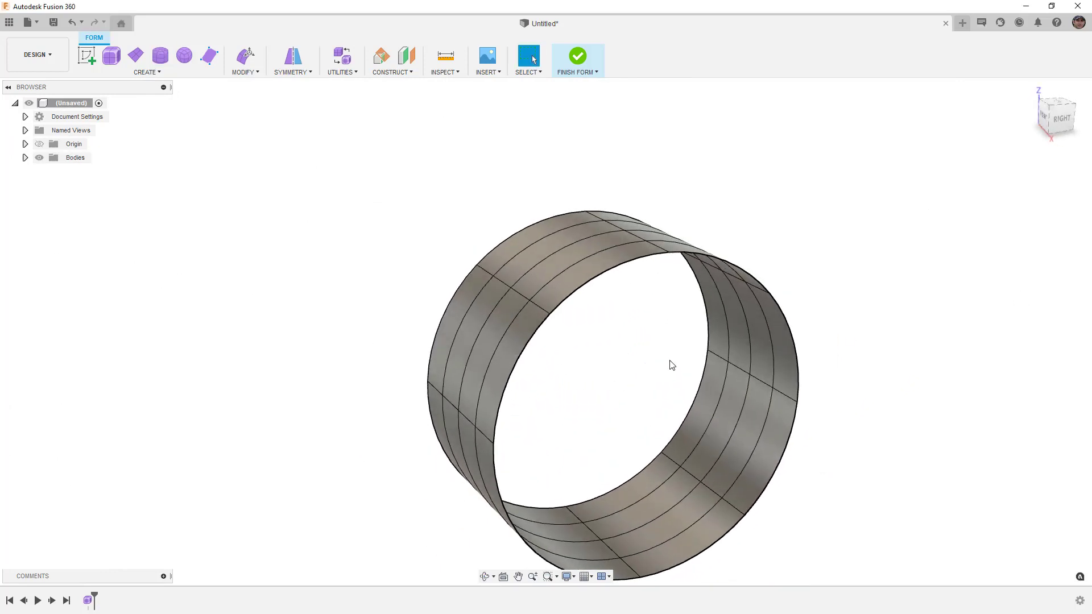
{"action": "left_click", "coordinate": [1060, 117]}
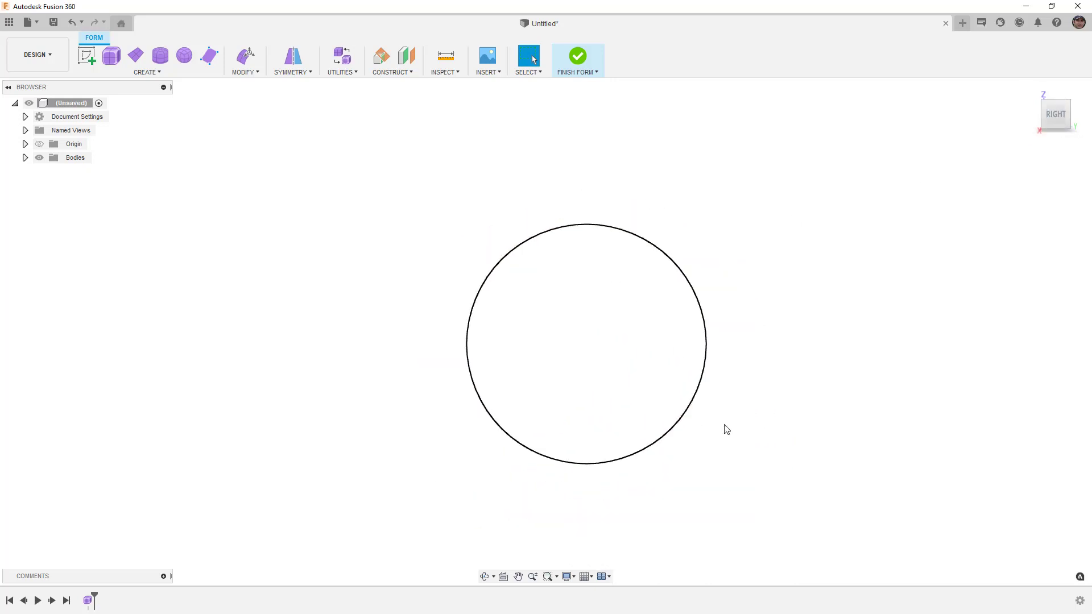
{"action": "left_click_drag", "start_coordinate": [758, 472], "coordinate": [425, 371]}
{"action": "middle_click_drag", "start_coordinate": [427, 373], "coordinate": [469, 372], "text": "shift"}
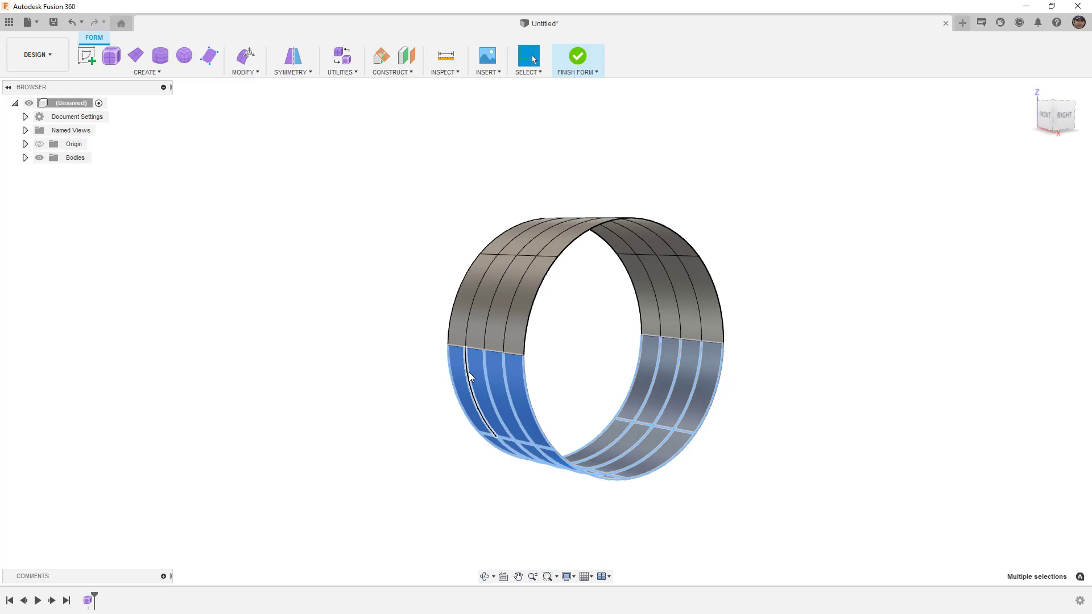
{"action": "key", "text": "Delete"}
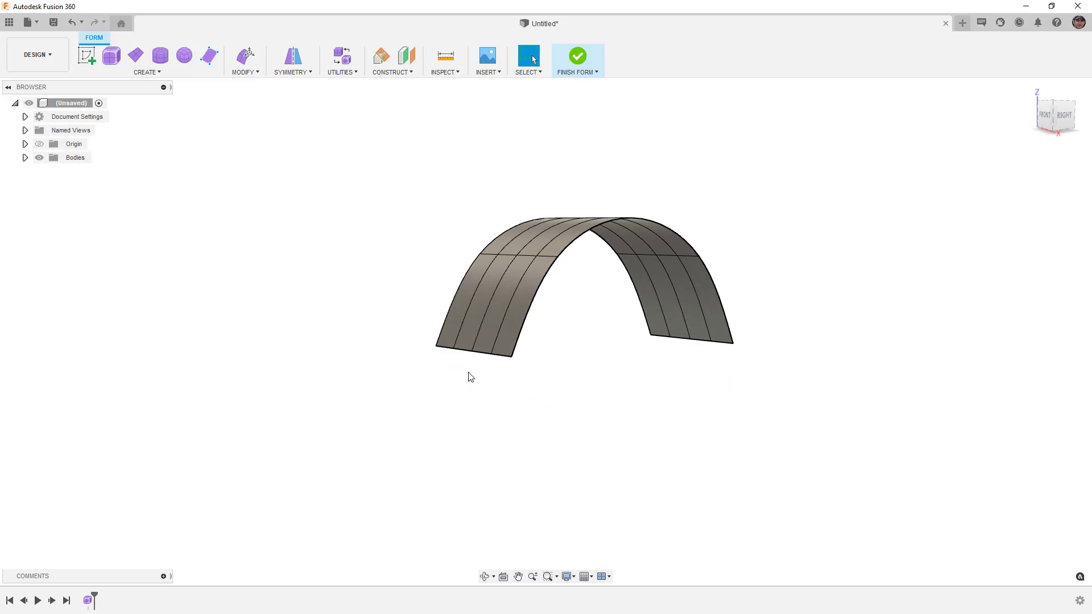
- Switch the arch to box display and select both walls' bottom edge loops
{"action": "left_click", "coordinate": [517, 310]}
{"action": "key", "text": "ctrl+1"}
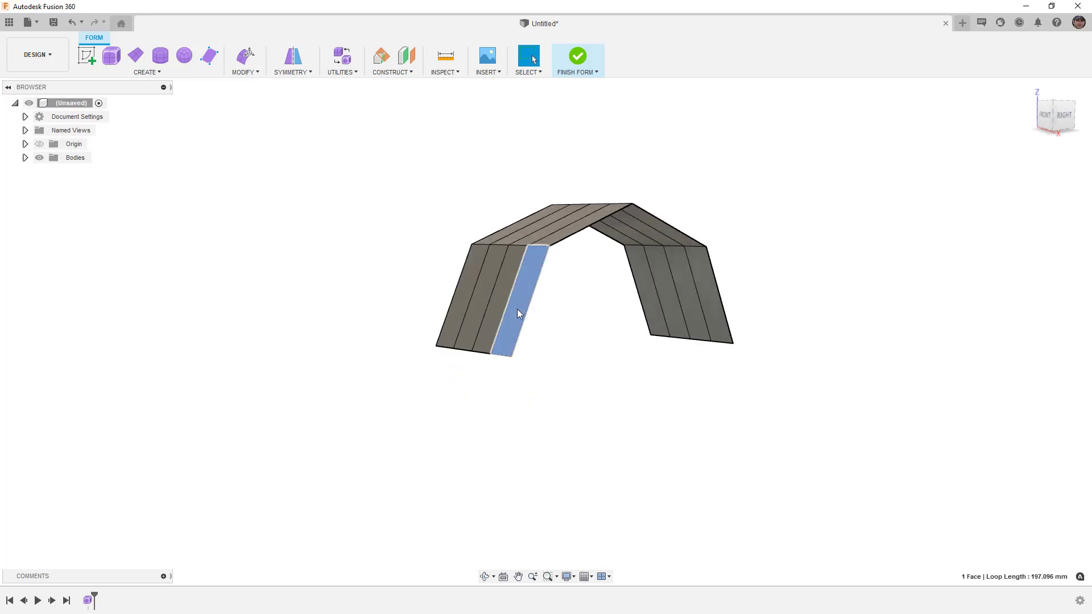
{"action": "double_click", "coordinate": [723, 346]}
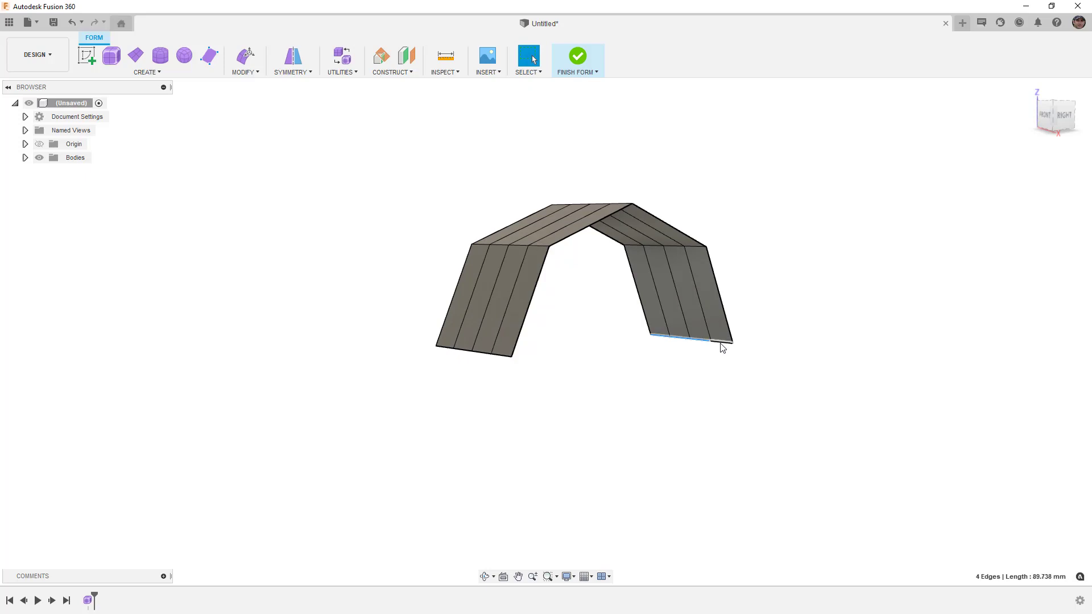
{"action": "double_click", "coordinate": [505, 358], "text": "shift"}
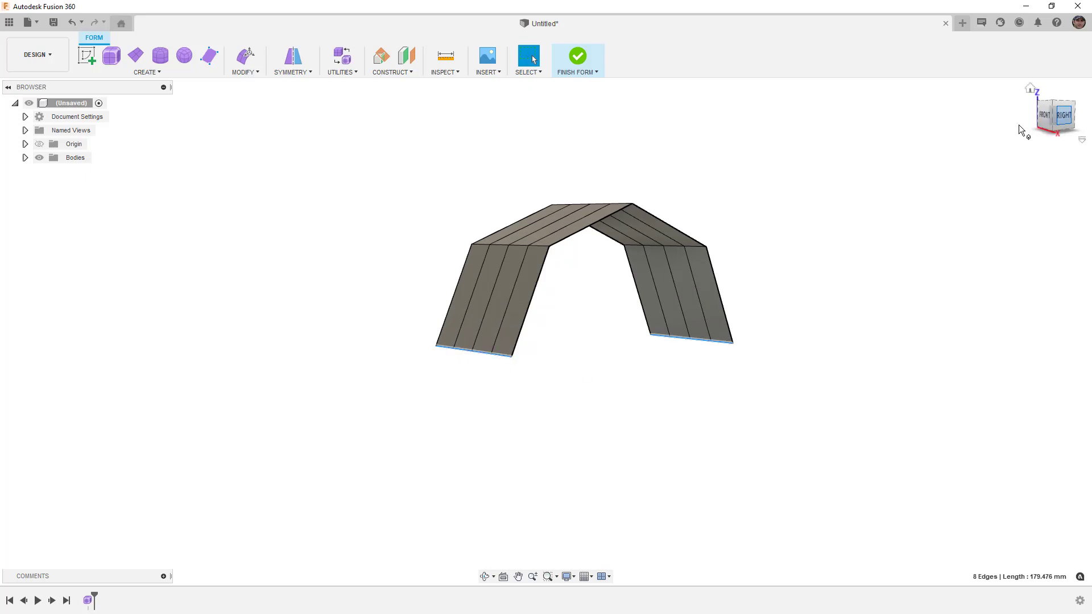
{"action": "left_click", "coordinate": [1064, 116]}
- Drag the arch's bottom edges down about 30 mm to lengthen both walls
{"action": "left_click", "coordinate": [253, 59]}
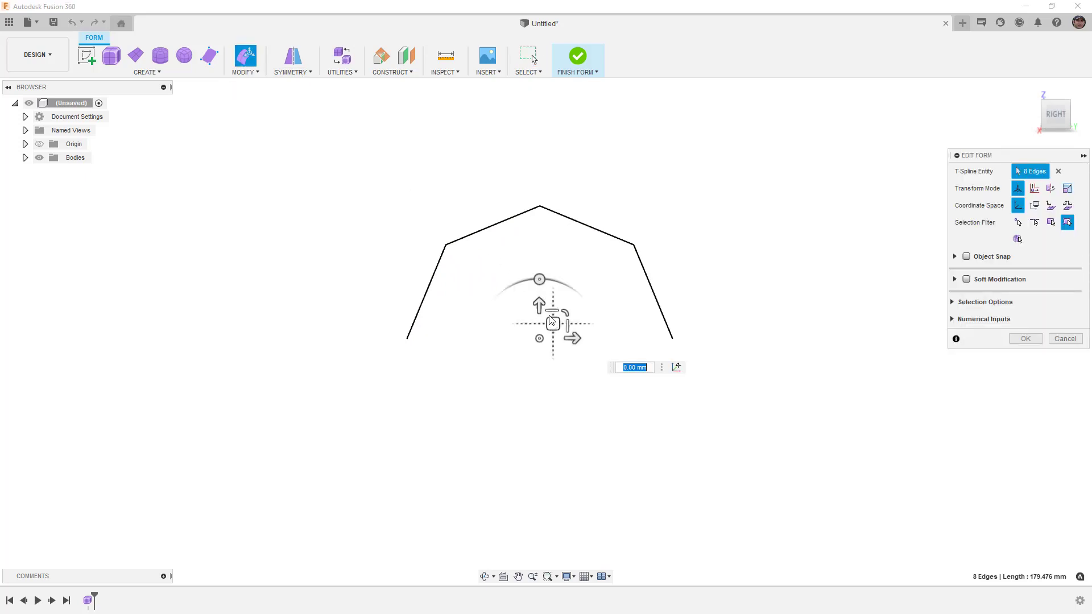
{"action": "left_click_drag", "start_coordinate": [539, 306], "coordinate": [569, 364]}
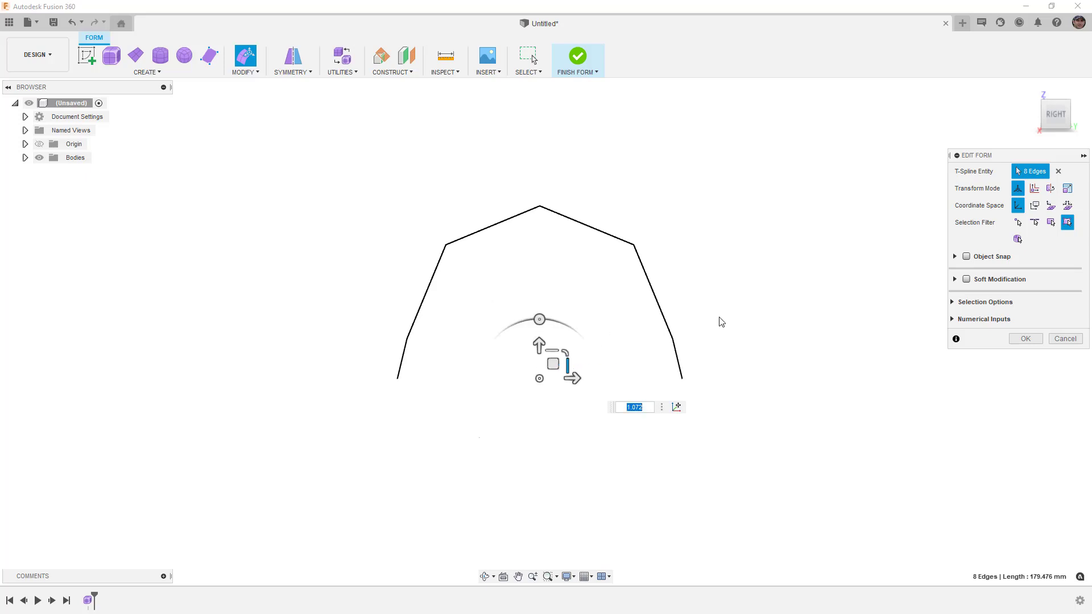
{"action": "left_click", "coordinate": [699, 324]}
{"action": "middle_click_drag", "start_coordinate": [690, 334], "coordinate": [721, 340], "text": "shift"}
- Extrude the arch's side edge loop into a flange band, scaling its six edges by 1.148
{"action": "double_click", "coordinate": [688, 360]}
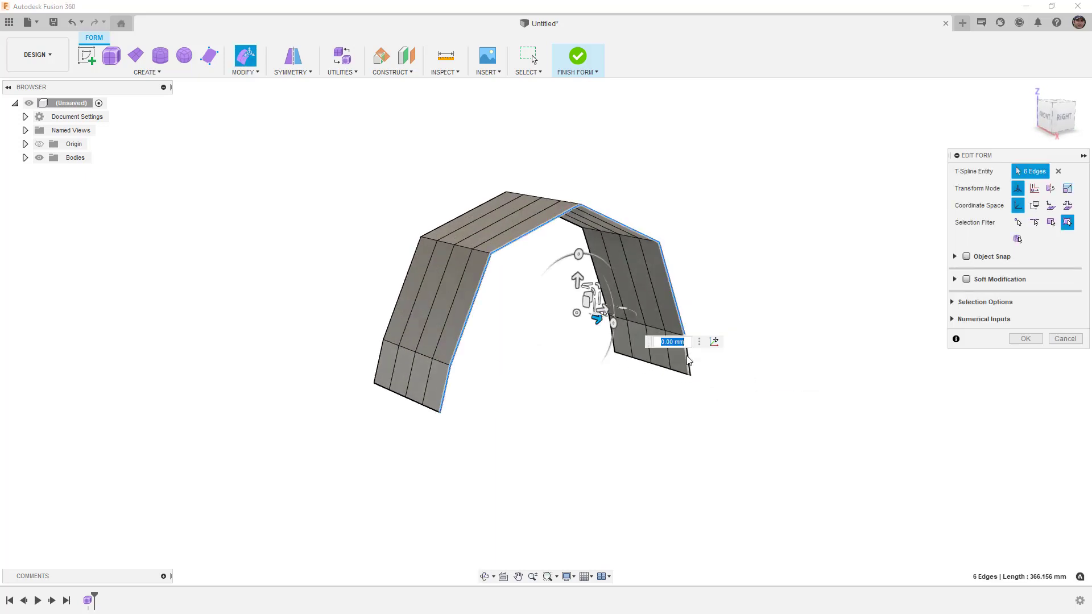
{"action": "left_click", "coordinate": [1063, 116]}
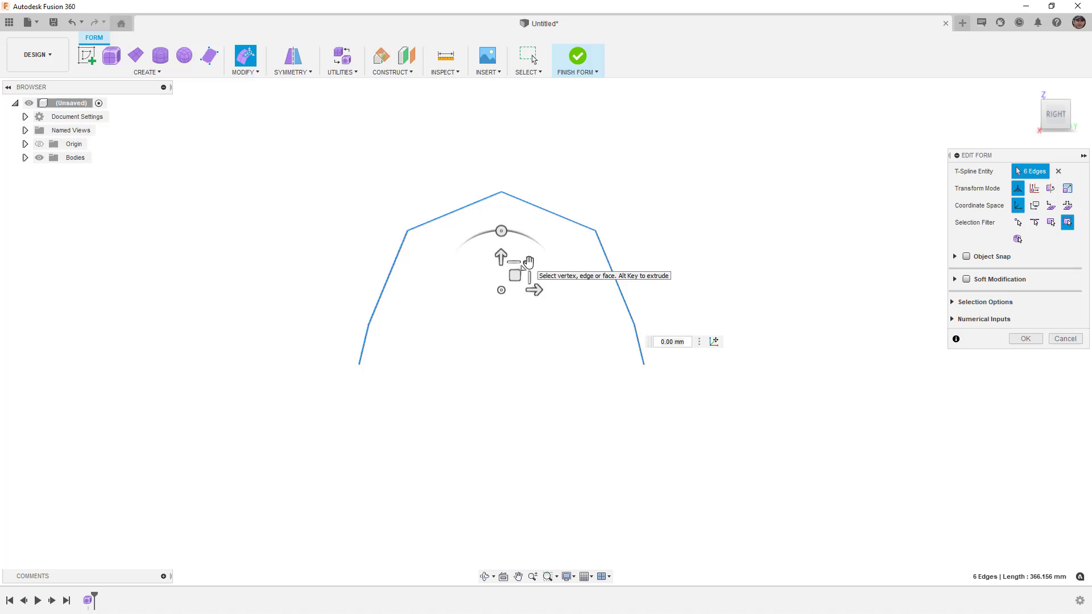
{"action": "left_click_drag", "start_coordinate": [529, 262], "coordinate": [532, 261], "text": "alt"}
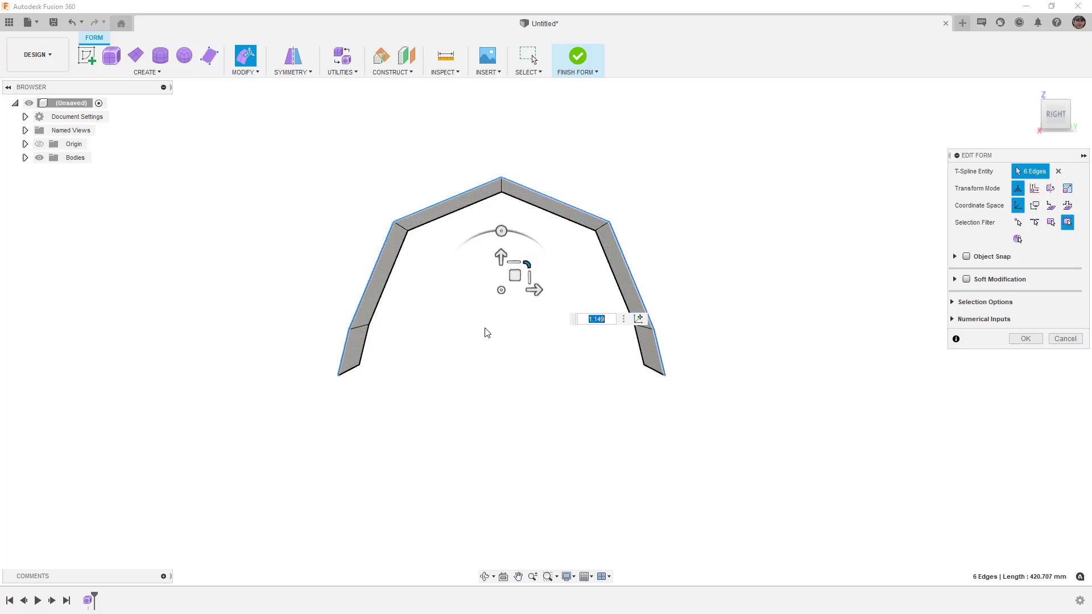
{"action": "scroll", "coordinate": [606, 217], "scroll_direction": "up", "scroll_amount": 3}
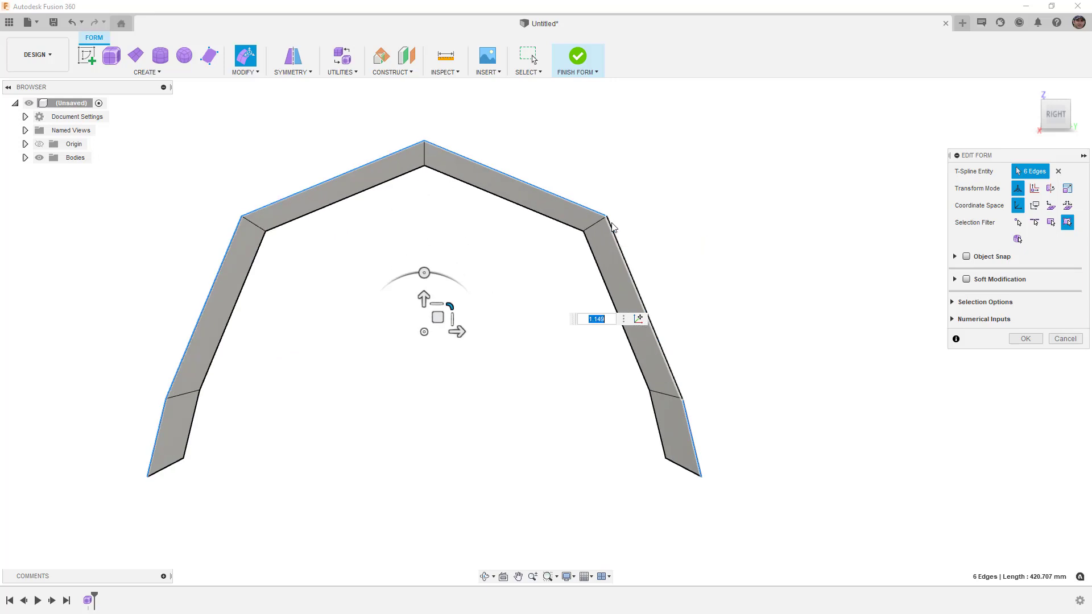
- Nudge the two top corner vertices slightly and raise the two lower joint vertices
{"action": "left_click", "coordinate": [606, 217]}
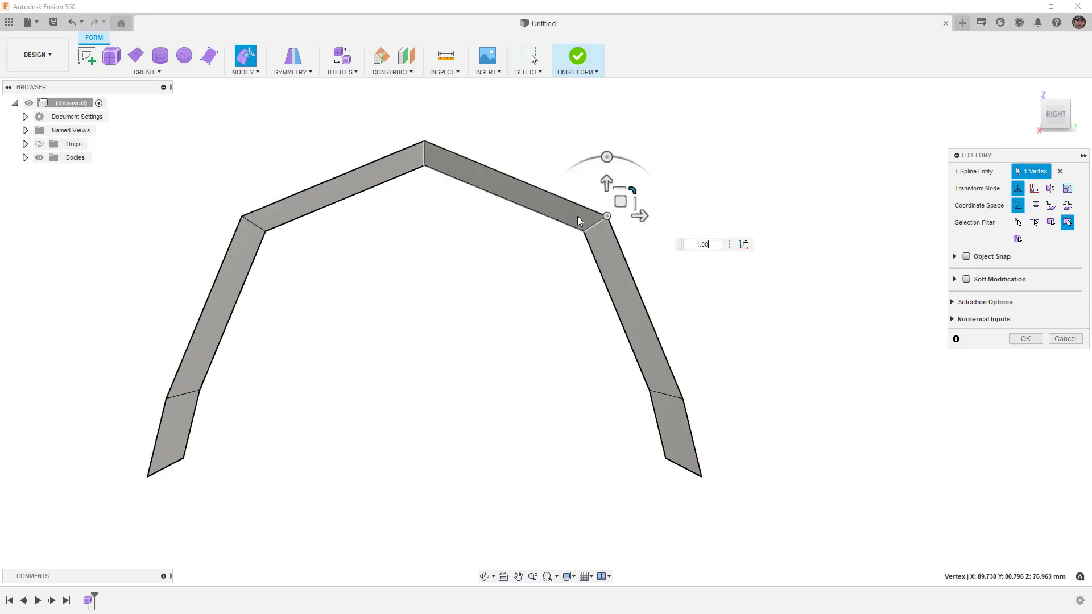
{"action": "left_click", "coordinate": [241, 216], "text": "shift"}
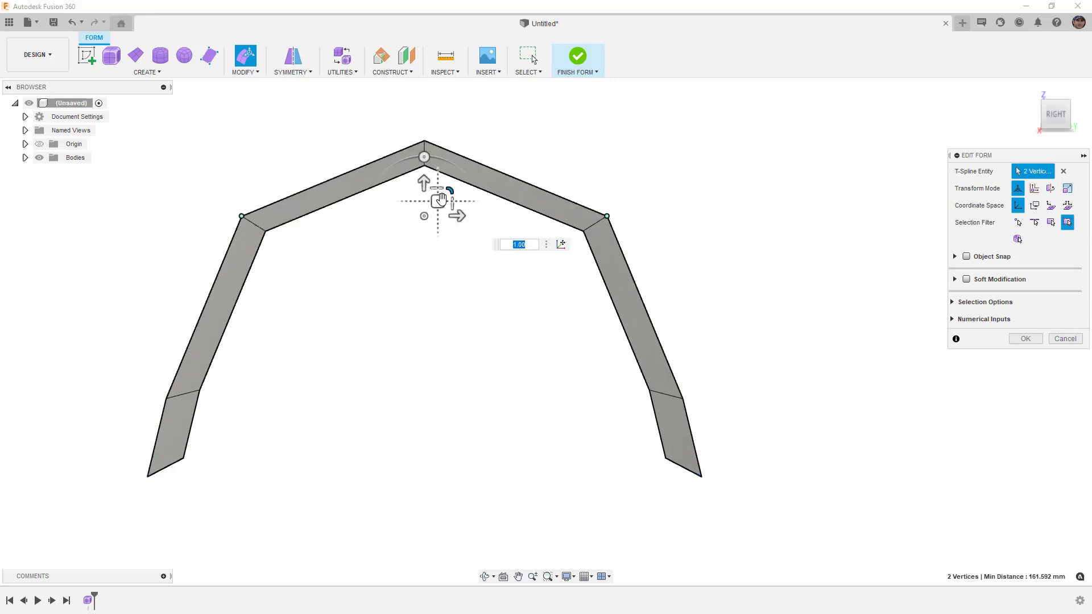
{"action": "left_click_drag", "start_coordinate": [424, 183], "coordinate": [423, 183]}
{"action": "left_click_drag", "start_coordinate": [438, 197], "coordinate": [435, 195]}
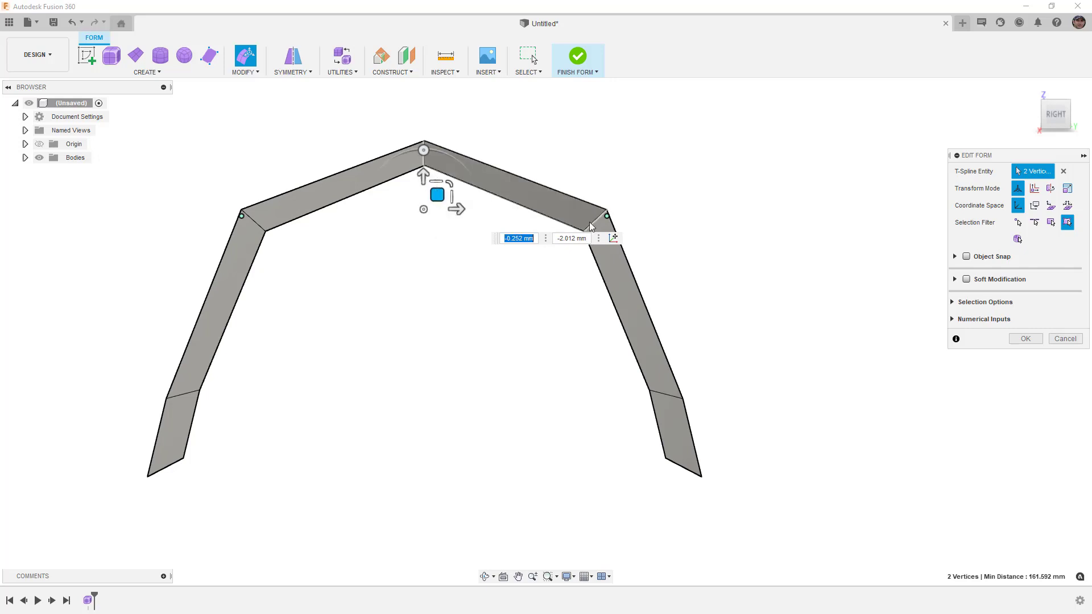
{"action": "left_click", "coordinate": [166, 398]}
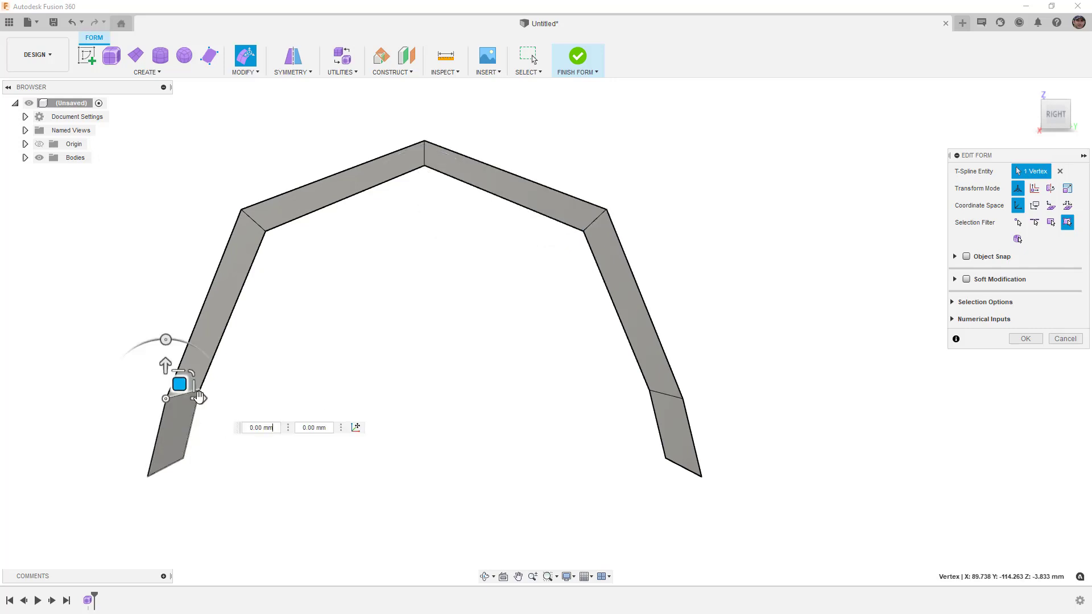
{"action": "left_click", "coordinate": [683, 399], "text": "shift"}
{"action": "left_click_drag", "start_coordinate": [437, 384], "coordinate": [436, 366]}
- Lift both bottom end vertices of the flange by 10 mm
{"action": "left_click", "coordinate": [702, 477]}
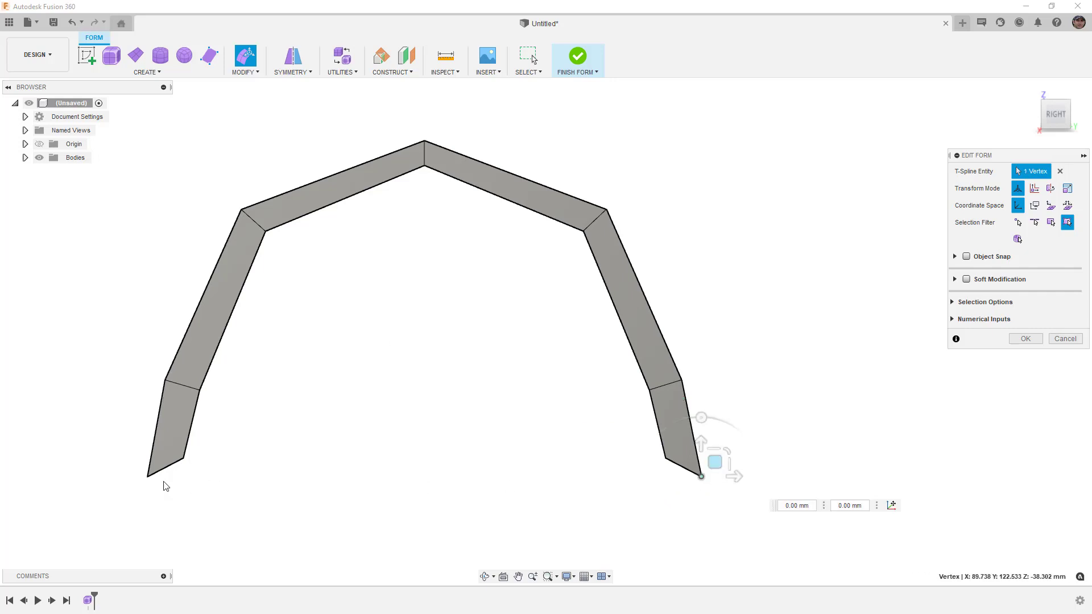
{"action": "left_click", "coordinate": [148, 476], "text": "shift"}
{"action": "left_click_drag", "start_coordinate": [424, 445], "coordinate": [424, 420]}
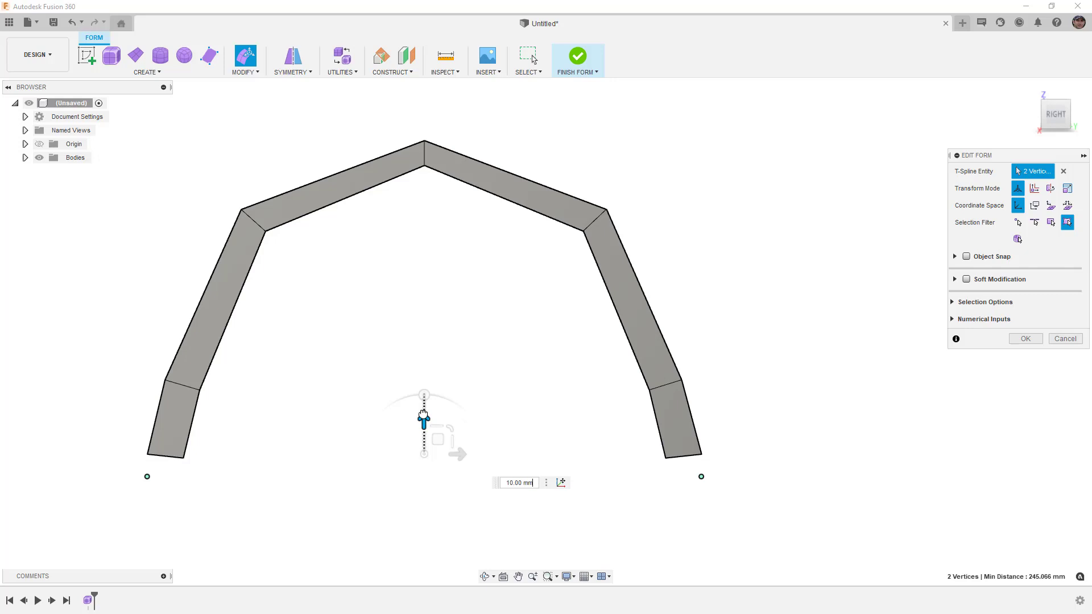
{"action": "left_click", "coordinate": [504, 333]}
{"action": "middle_click_drag", "start_coordinate": [505, 334], "coordinate": [569, 338], "text": "shift"}
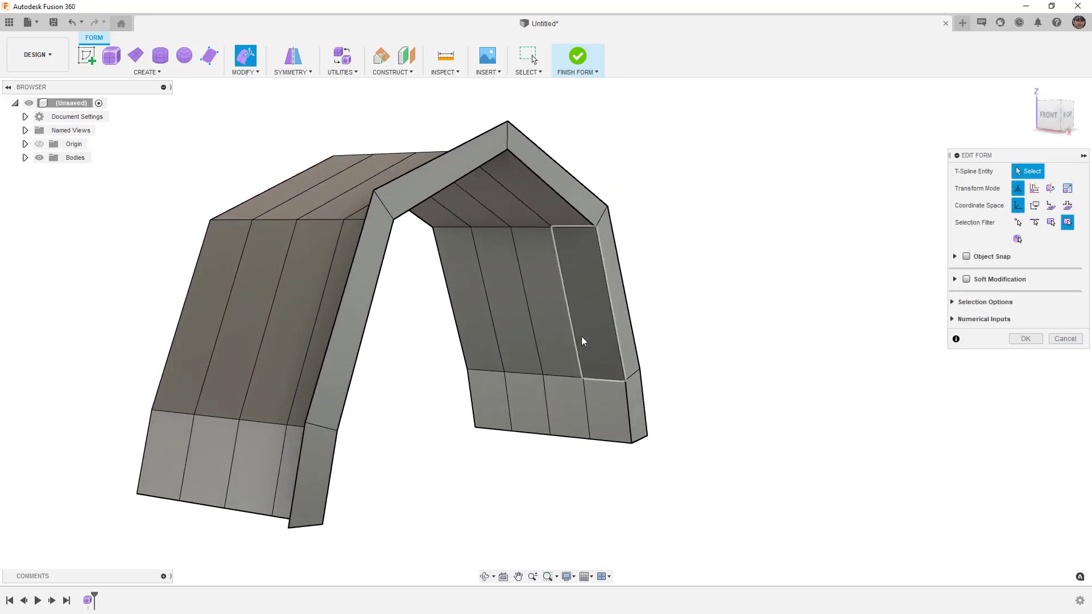
- Switch the arch body to smooth display and zoom out to see the rounded shell
{"action": "left_click", "coordinate": [582, 338]}
{"action": "key", "text": "alt+3"}
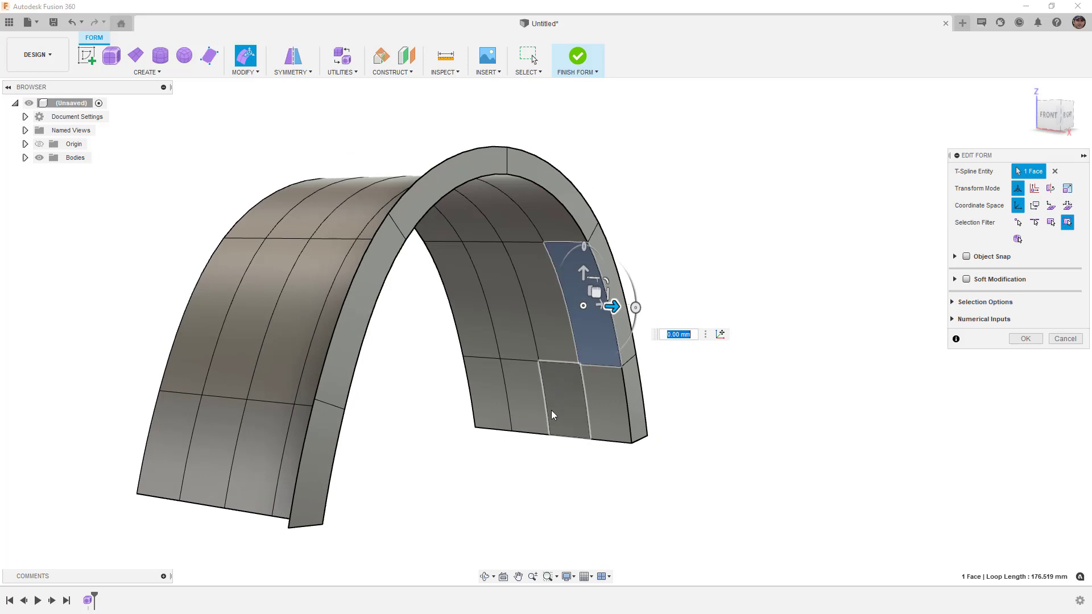
{"action": "scroll", "coordinate": [555, 412], "scroll_direction": "down", "scroll_amount": 4}
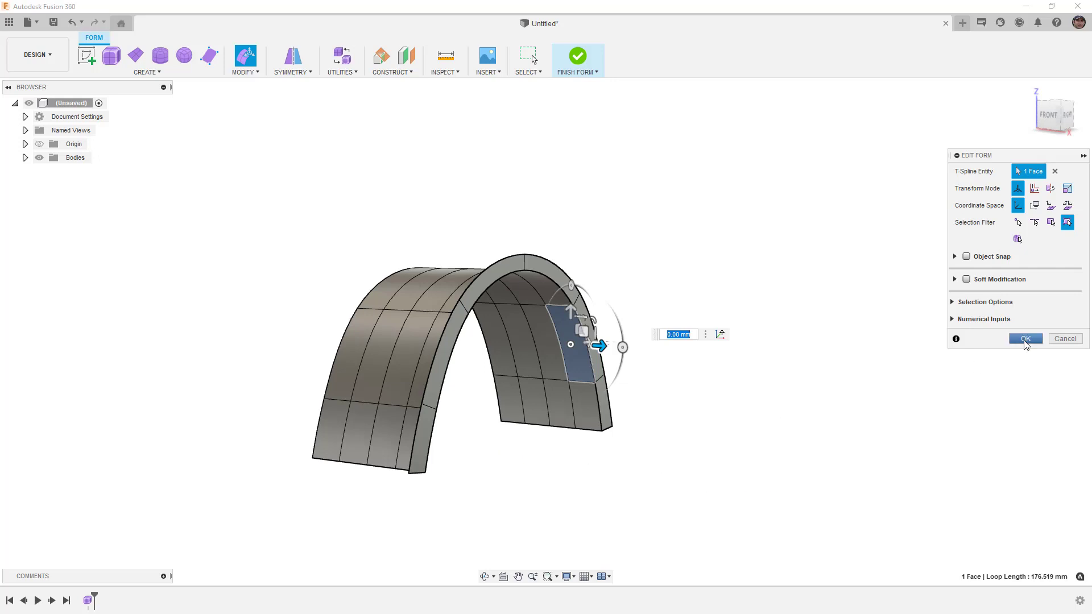
{"action": "left_click", "coordinate": [1025, 340]}
- Freeze the six edges of the inner seam loop where the flange meets the arch
{"action": "left_click", "coordinate": [422, 183]}
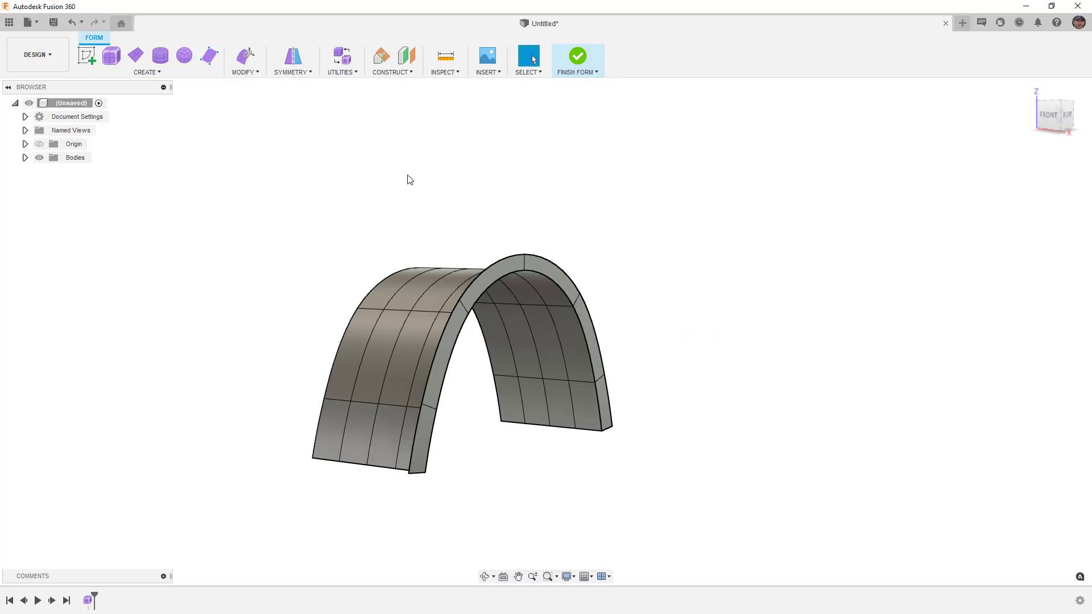
{"action": "left_click", "coordinate": [256, 75]}
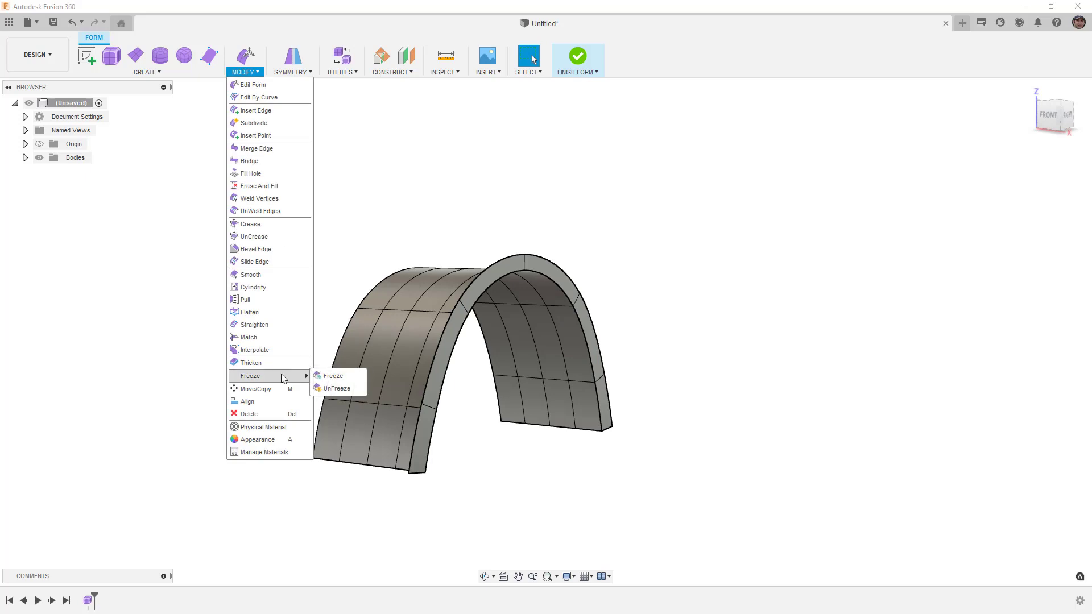
{"action": "left_click", "coordinate": [331, 380]}
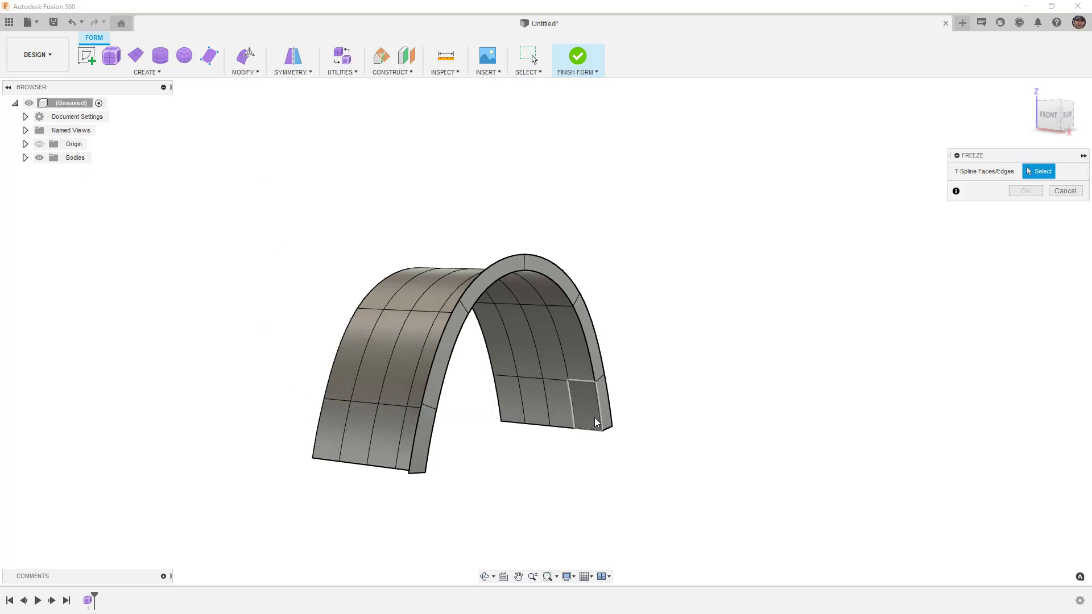
{"action": "double_click", "coordinate": [599, 402]}
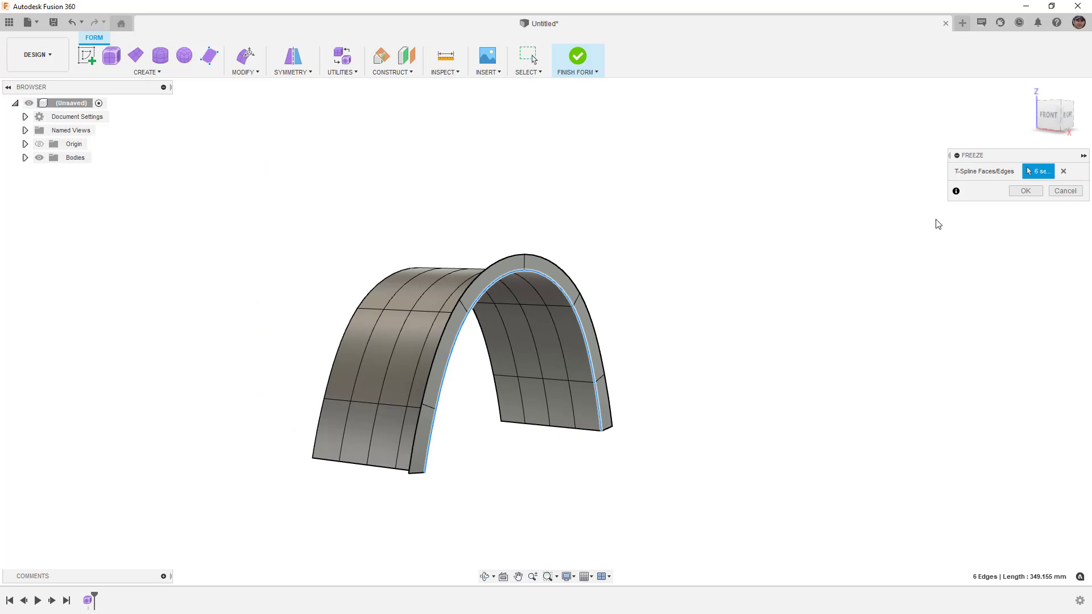
{"action": "left_click", "coordinate": [1026, 190]}
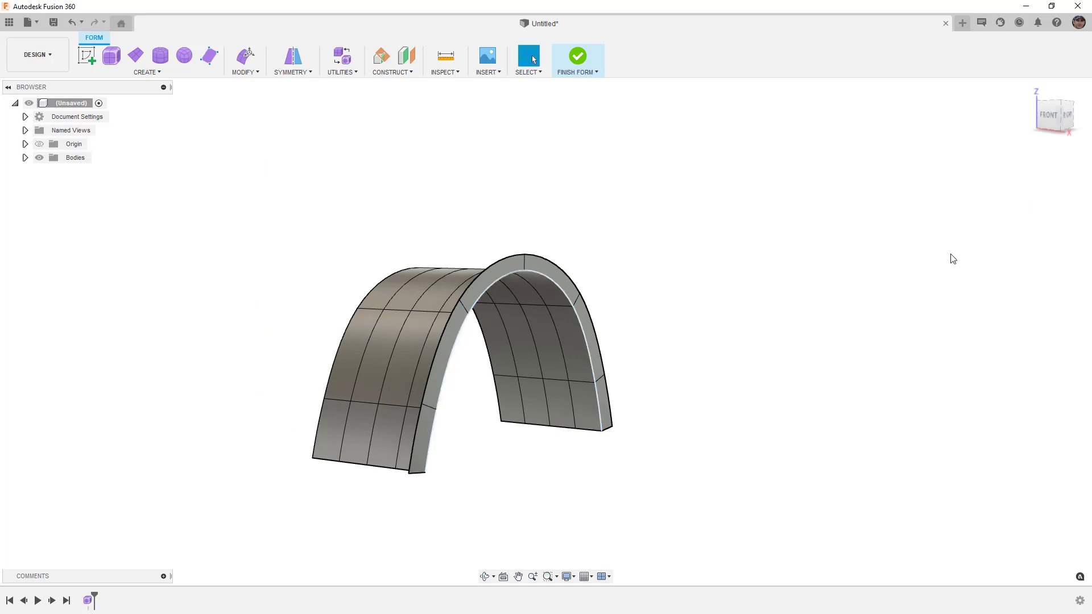
- Select the ring of six faces across the arch's middle and freeze it
{"action": "left_click", "coordinate": [560, 414]}
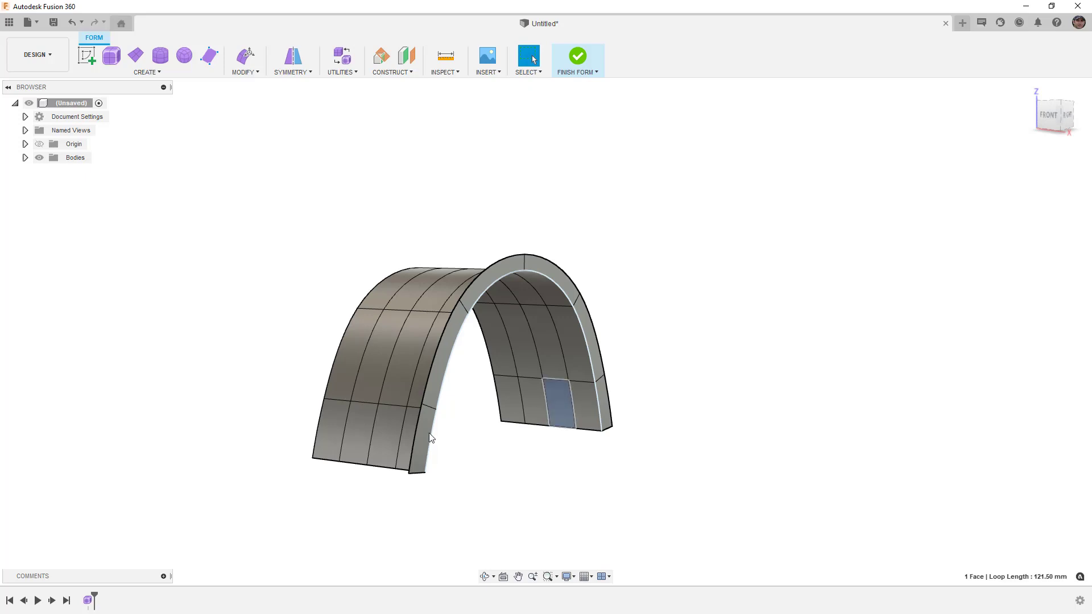
{"action": "double_click", "coordinate": [388, 445]}
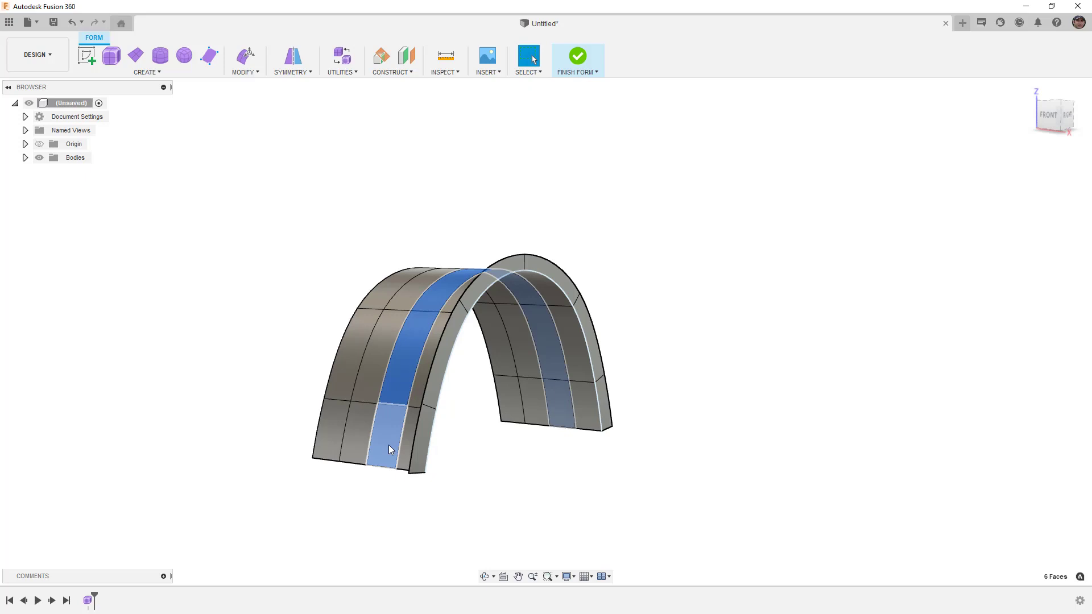
{"action": "left_click", "coordinate": [246, 71]}
{"action": "mouse_move", "coordinate": [282, 375]}
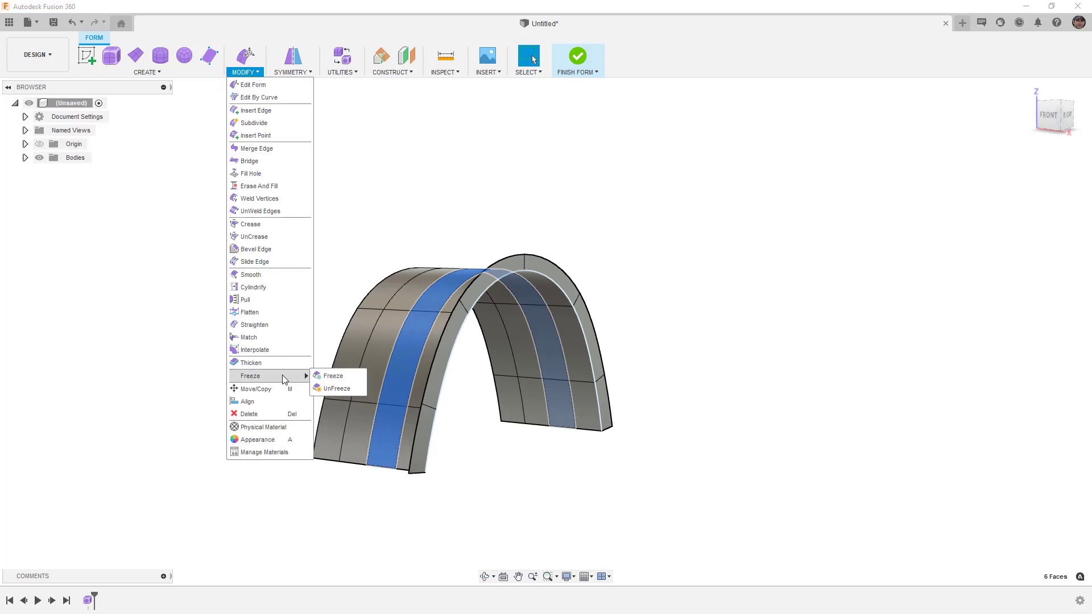
{"action": "left_click", "coordinate": [319, 375]}
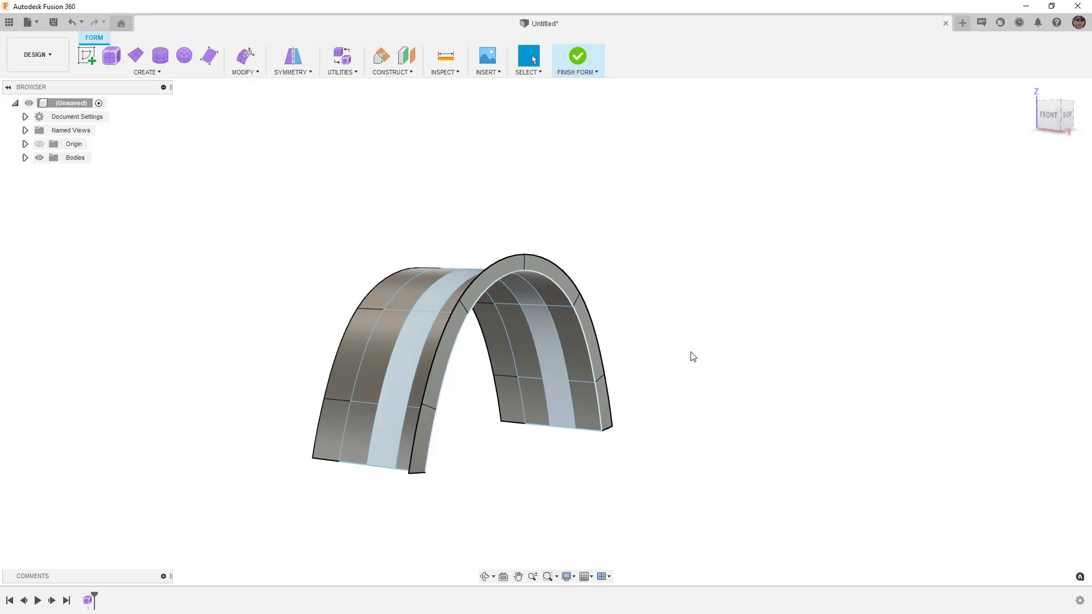
{"action": "middle_click_drag", "start_coordinate": [544, 401], "coordinate": [530, 391], "text": "shift"}
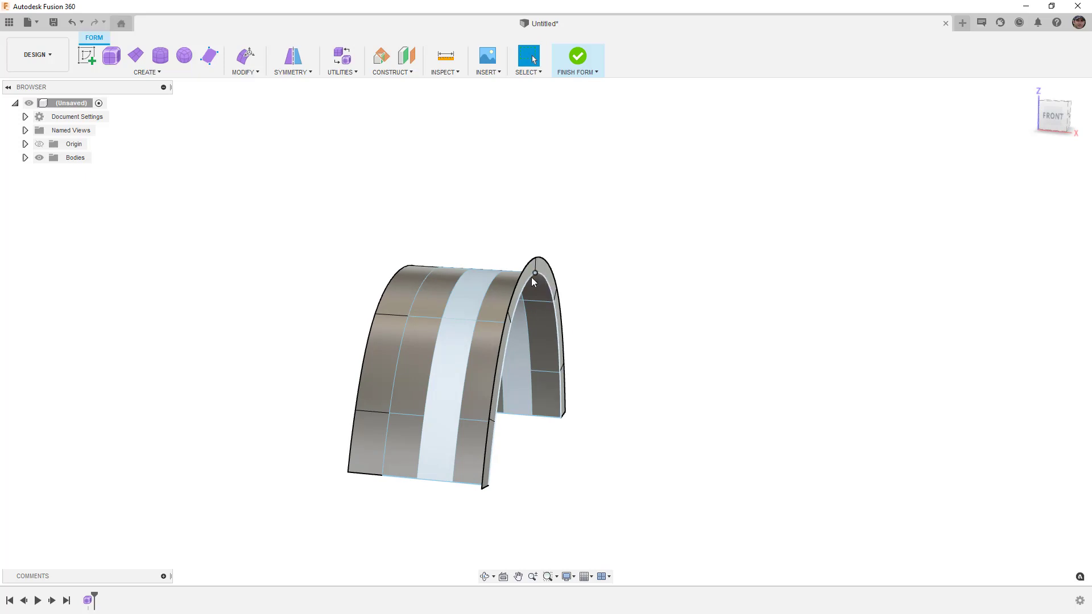
- Move the outer flange edge loop about -23.089 mm and 21.468 mm, flaring it up and outward
{"action": "double_click", "coordinate": [568, 385]}
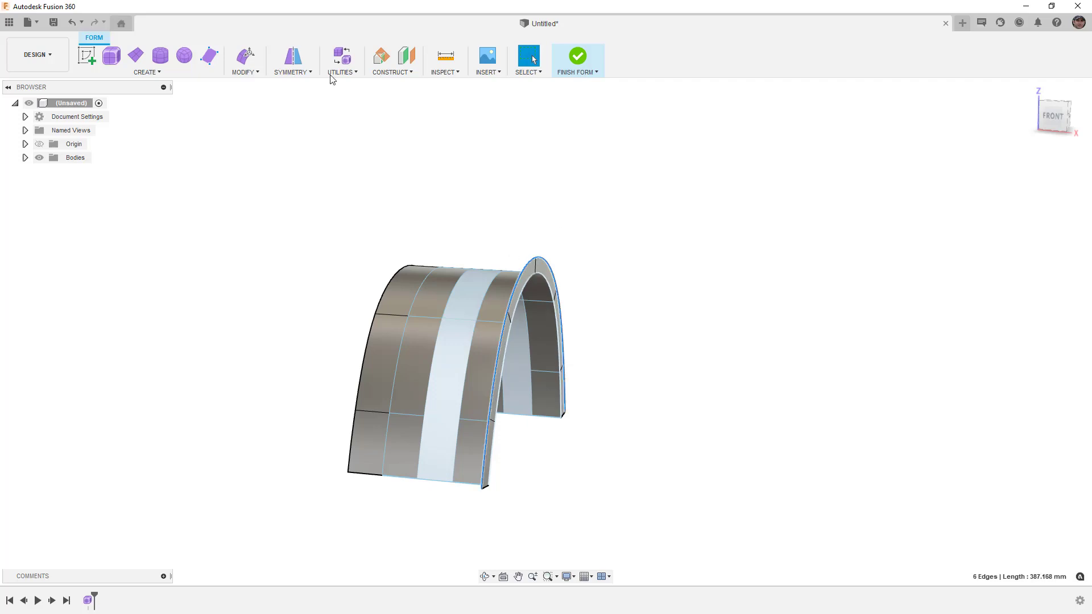
{"action": "left_click", "coordinate": [249, 57]}
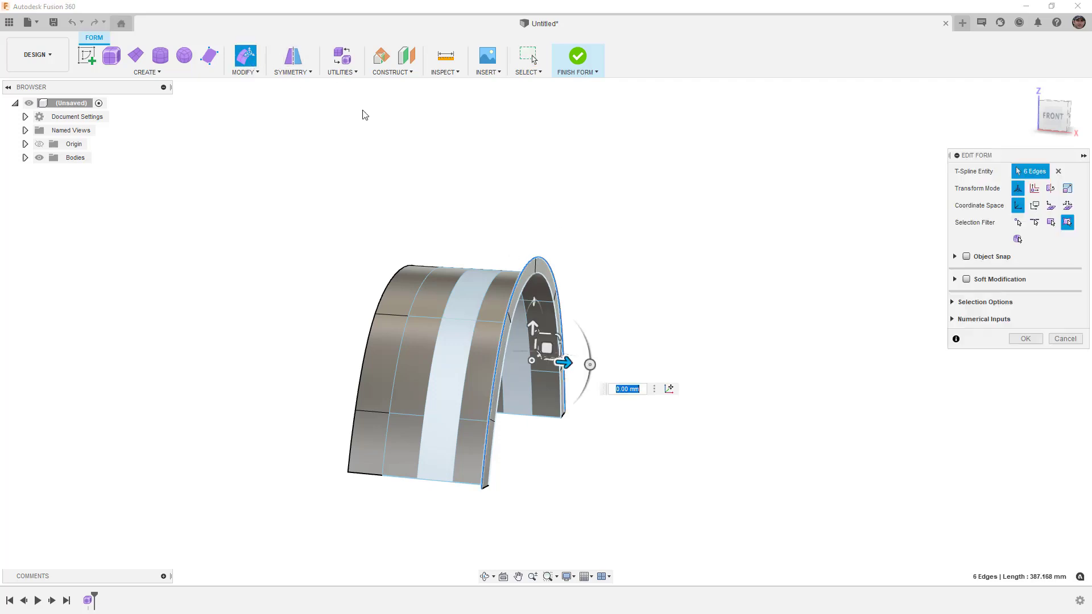
{"action": "left_click", "coordinate": [1053, 116]}
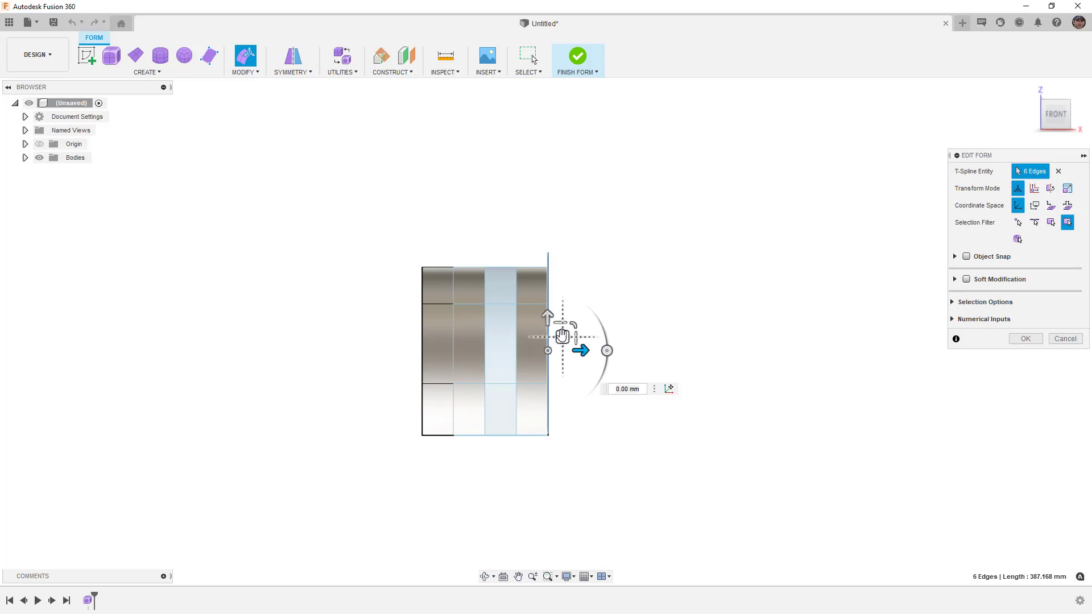
{"action": "left_click_drag", "start_coordinate": [562, 337], "coordinate": [529, 307]}
{"action": "left_click", "coordinate": [1085, 115]}
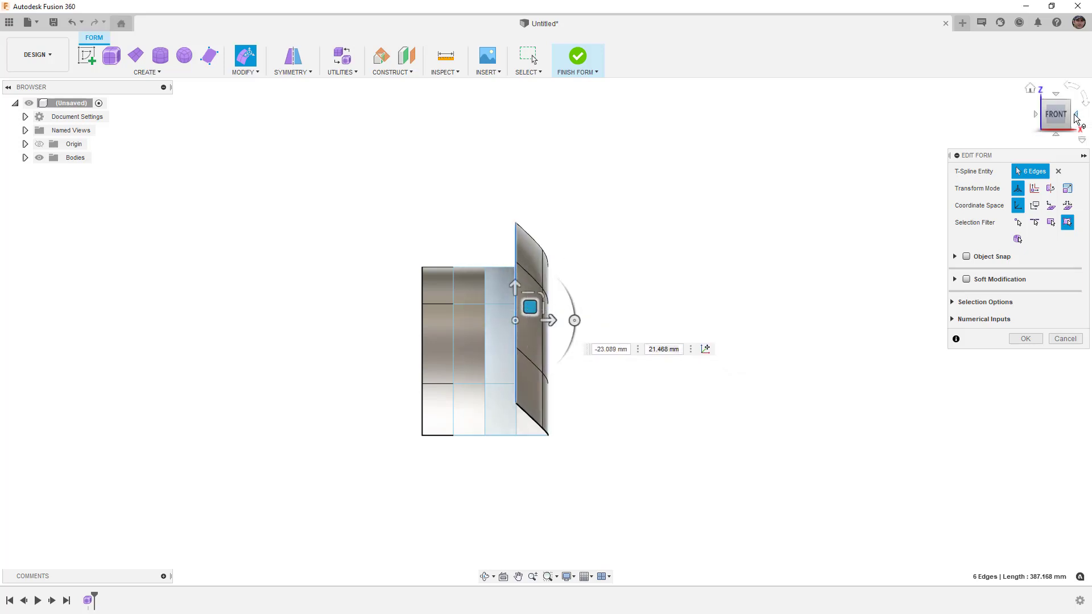
- Drag the arch's two lower end vertices downward
{"action": "left_click", "coordinate": [310, 400]}
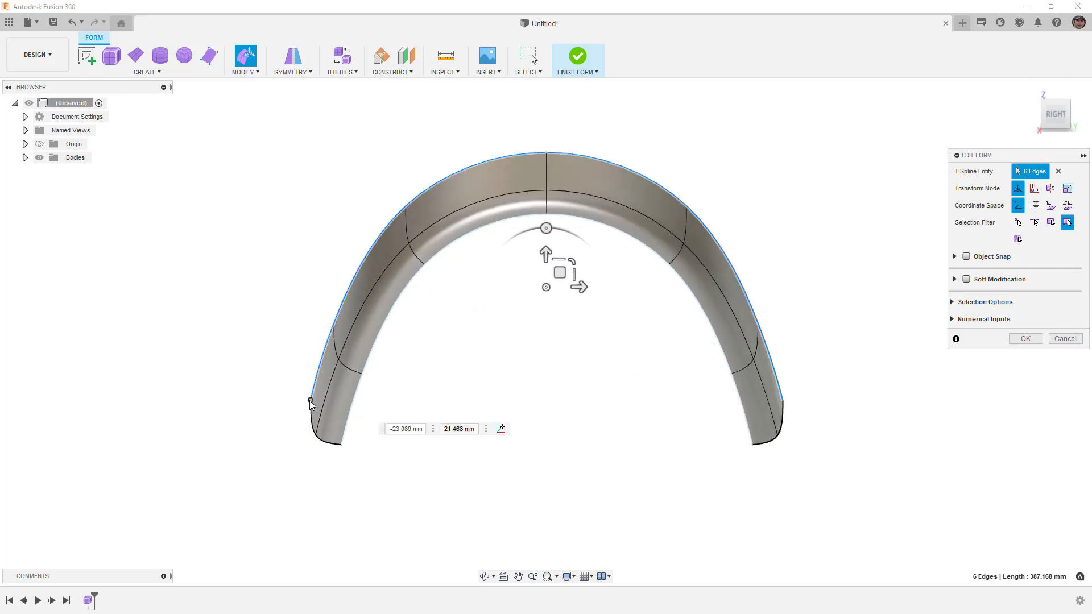
{"action": "left_click", "coordinate": [782, 400], "text": "shift"}
{"action": "left_click_drag", "start_coordinate": [547, 368], "coordinate": [583, 408]}
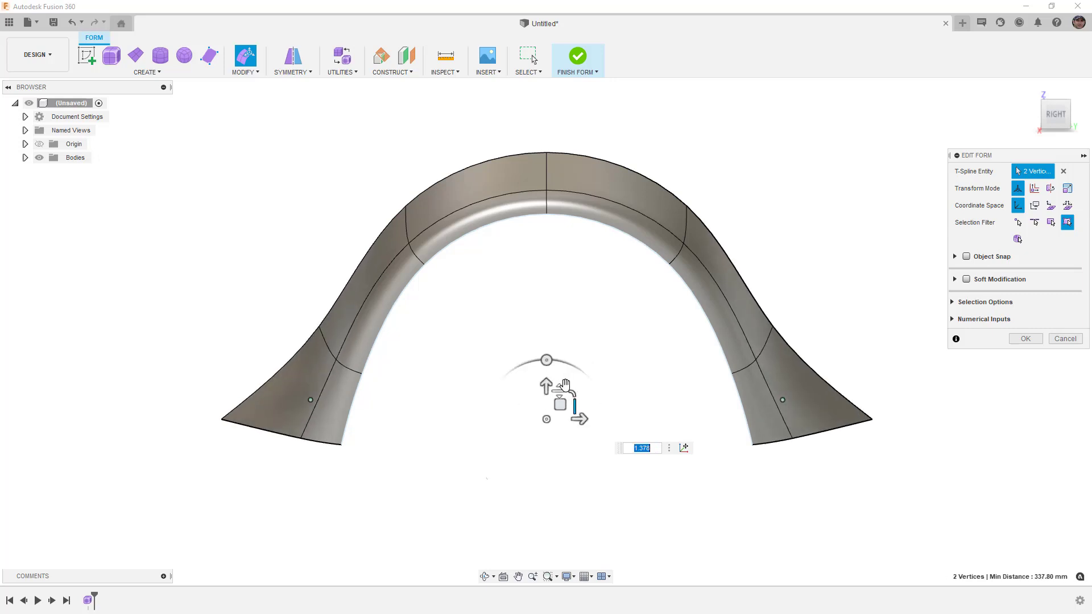
{"action": "left_click_drag", "start_coordinate": [547, 388], "coordinate": [545, 402]}
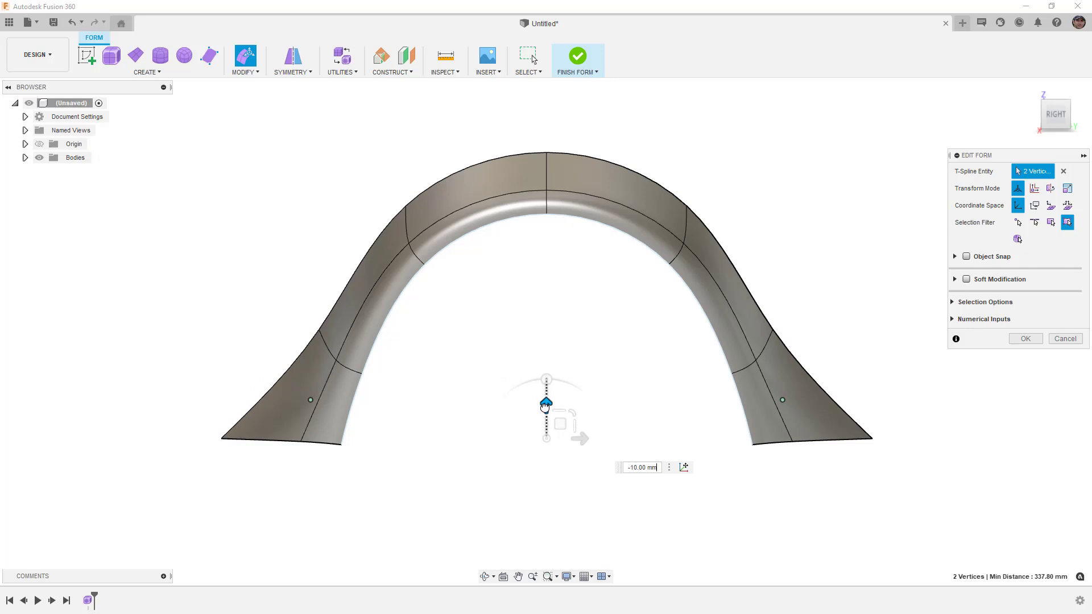
- Spread the side vertices apart and scale the upper vertices to 1.378 to widen the arch
{"action": "left_click", "coordinate": [319, 331]}
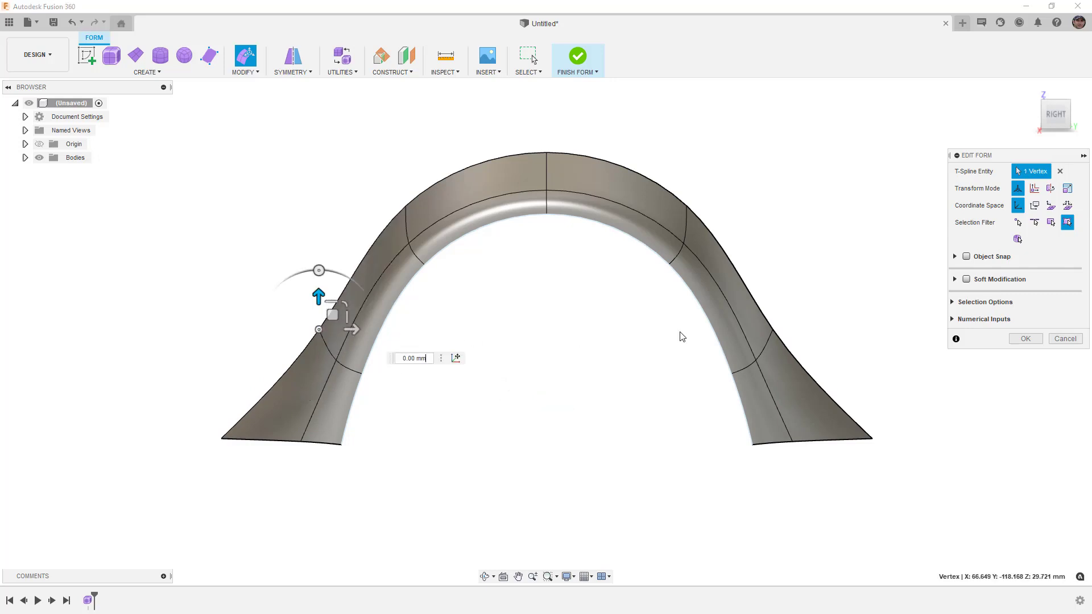
{"action": "left_click", "coordinate": [772, 329], "text": "shift"}
{"action": "left_click_drag", "start_coordinate": [571, 317], "coordinate": [583, 316]}
{"action": "left_click", "coordinate": [391, 206]}
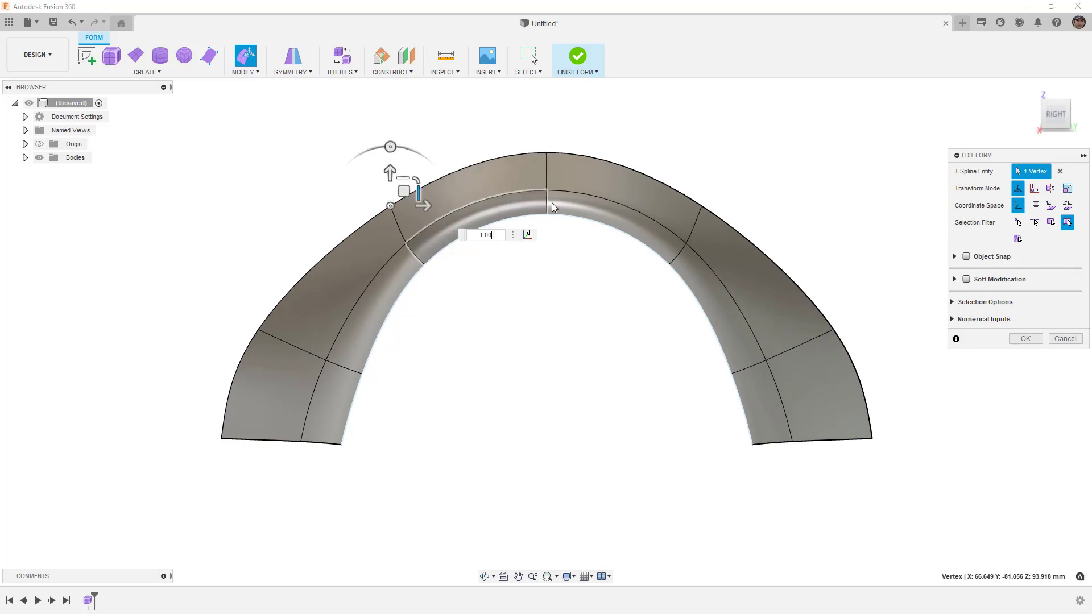
{"action": "left_click", "coordinate": [702, 207], "text": "shift"}
{"action": "left_click_drag", "start_coordinate": [574, 194], "coordinate": [585, 199]}
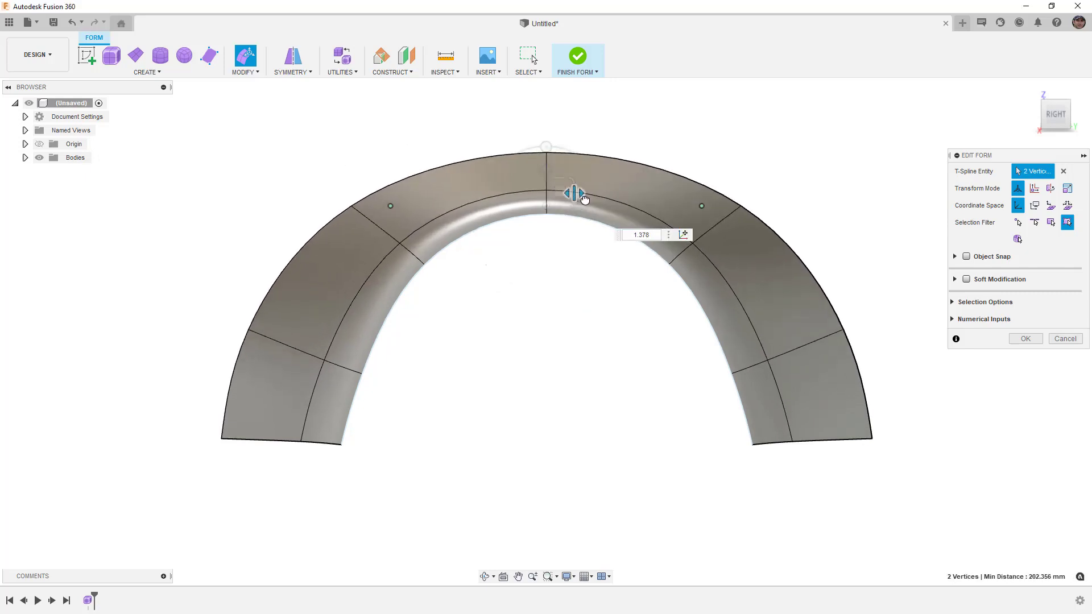
- Raise the arch's top centre vertex by 10 mm, then reselect the outer edge loop
{"action": "left_click", "coordinate": [547, 152]}
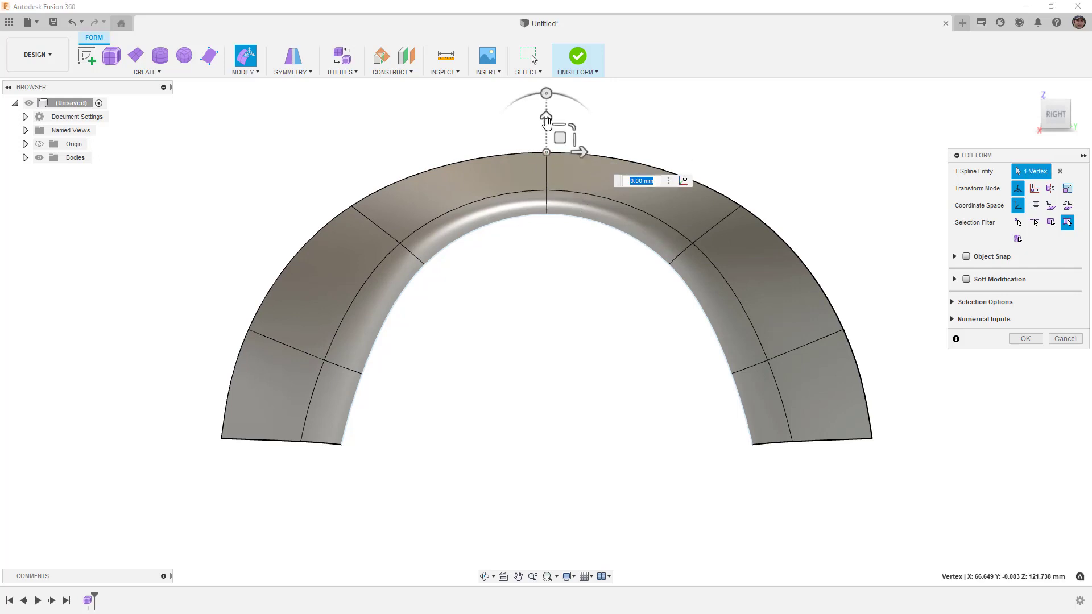
{"action": "left_click_drag", "start_coordinate": [546, 118], "coordinate": [546, 100]}
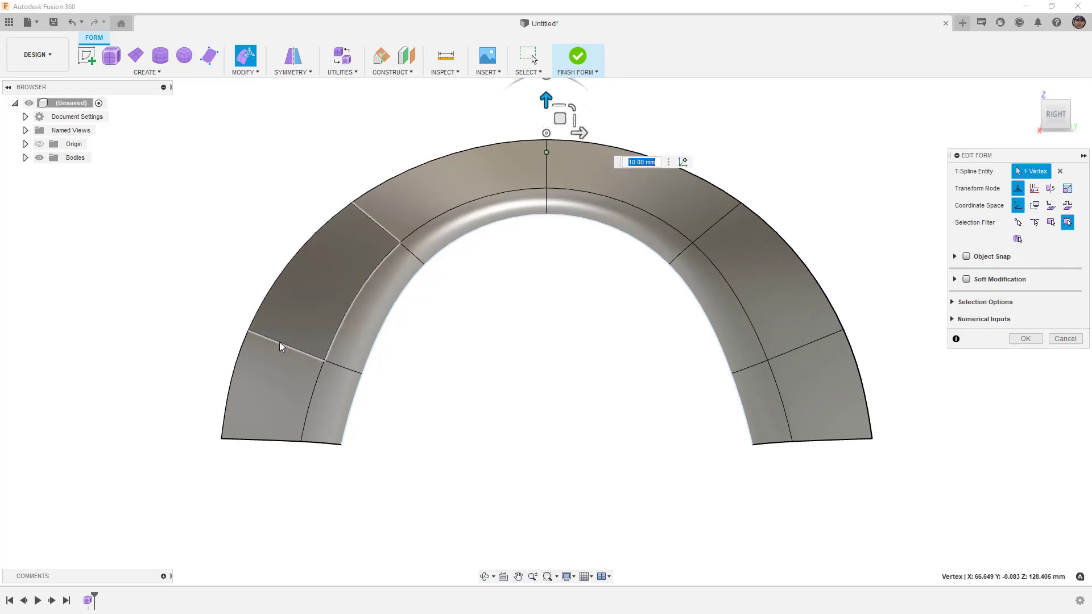
{"action": "double_click", "coordinate": [230, 374]}
{"action": "scroll", "coordinate": [439, 394], "scroll_direction": "down", "scroll_amount": 5}
- From a front view, drag the outer edge loop up and outward so the flange flares much wider
{"action": "middle_click_drag", "start_coordinate": [471, 409], "coordinate": [524, 421], "text": "shift"}
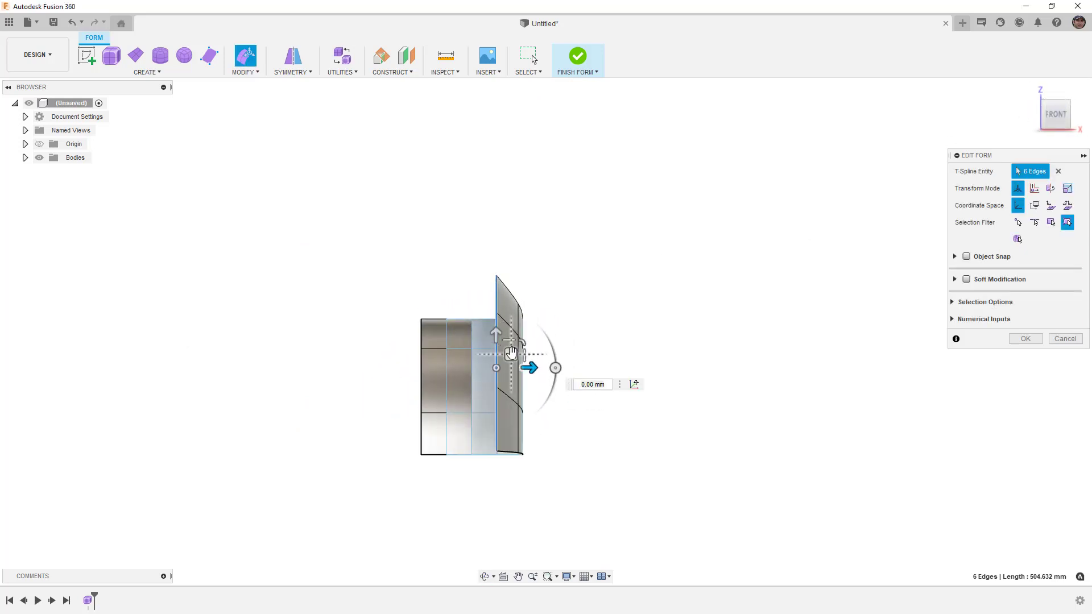
{"action": "left_click_drag", "start_coordinate": [511, 353], "coordinate": [376, 283]}
{"action": "key", "text": "Tab"}
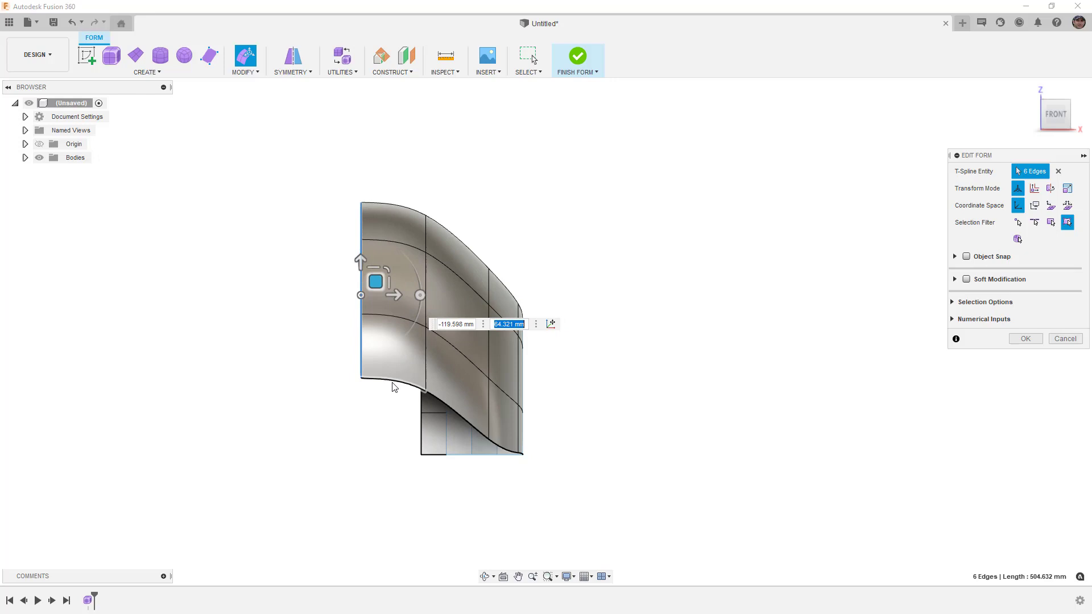
- Select the four bottom vertices and drop them 40 mm to straighten the flare's lower edge
{"action": "left_click", "coordinate": [361, 378]}
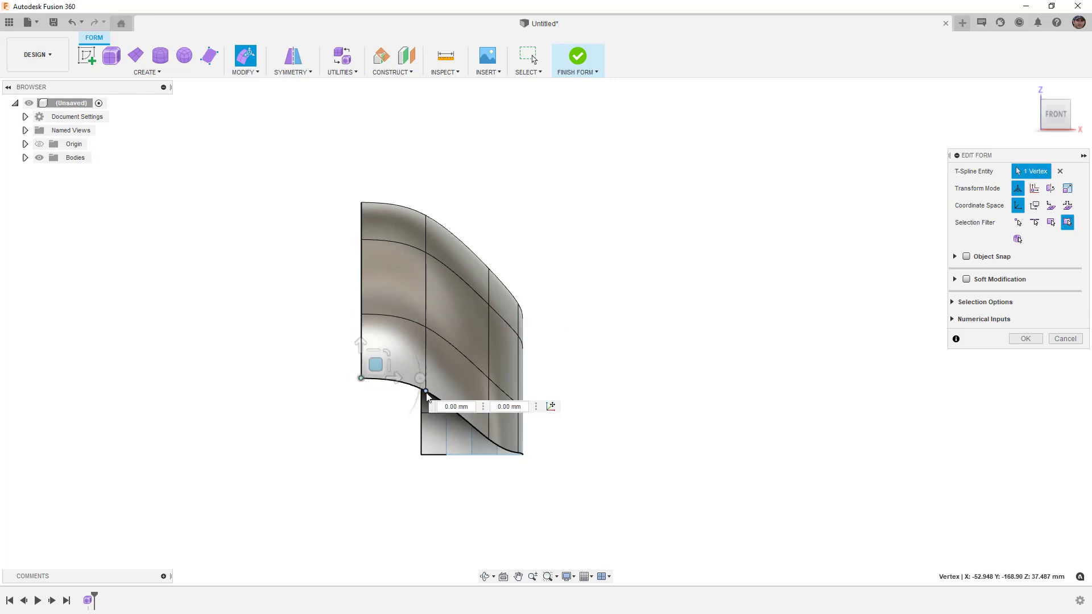
{"action": "left_click", "coordinate": [426, 391], "text": "shift"}
{"action": "left_click", "coordinate": [488, 439], "text": "shift"}
{"action": "left_click", "coordinate": [518, 452], "text": "shift"}
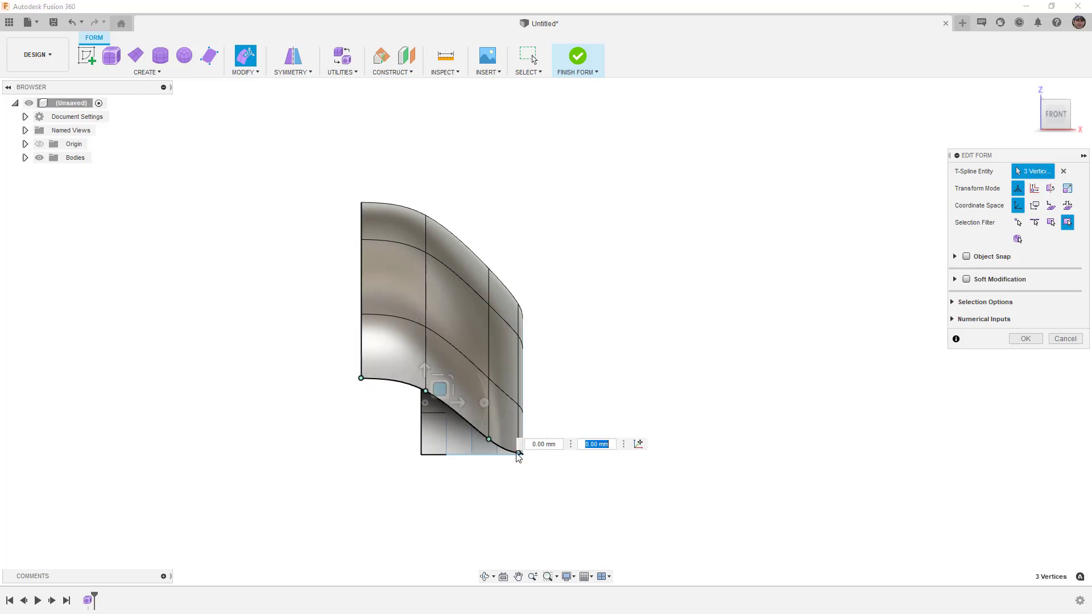
{"action": "left_click_drag", "start_coordinate": [449, 384], "coordinate": [471, 478]}
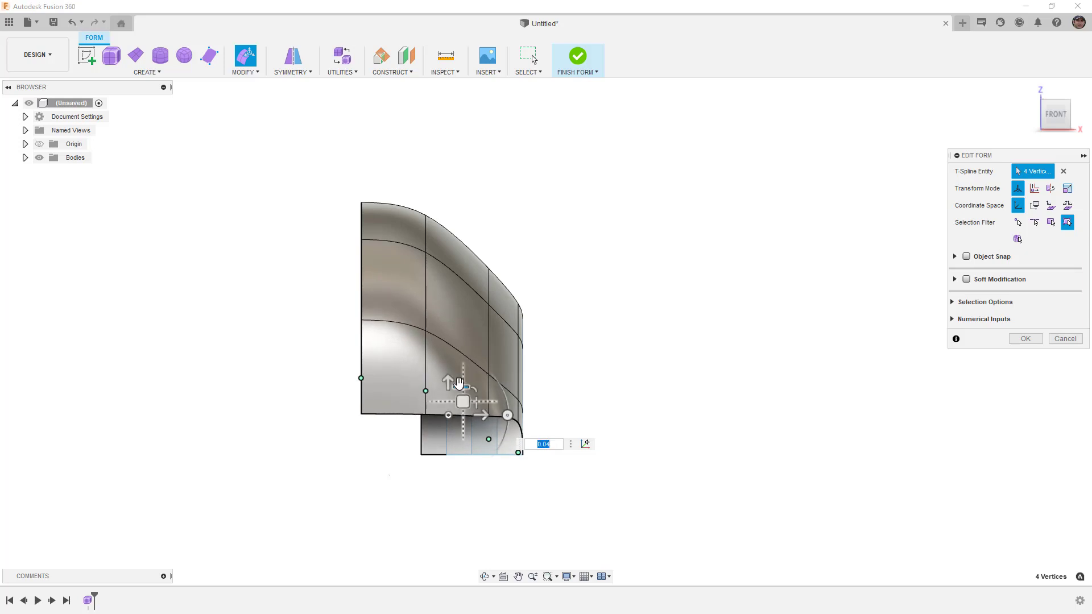
{"action": "left_click_drag", "start_coordinate": [446, 378], "coordinate": [446, 429]}
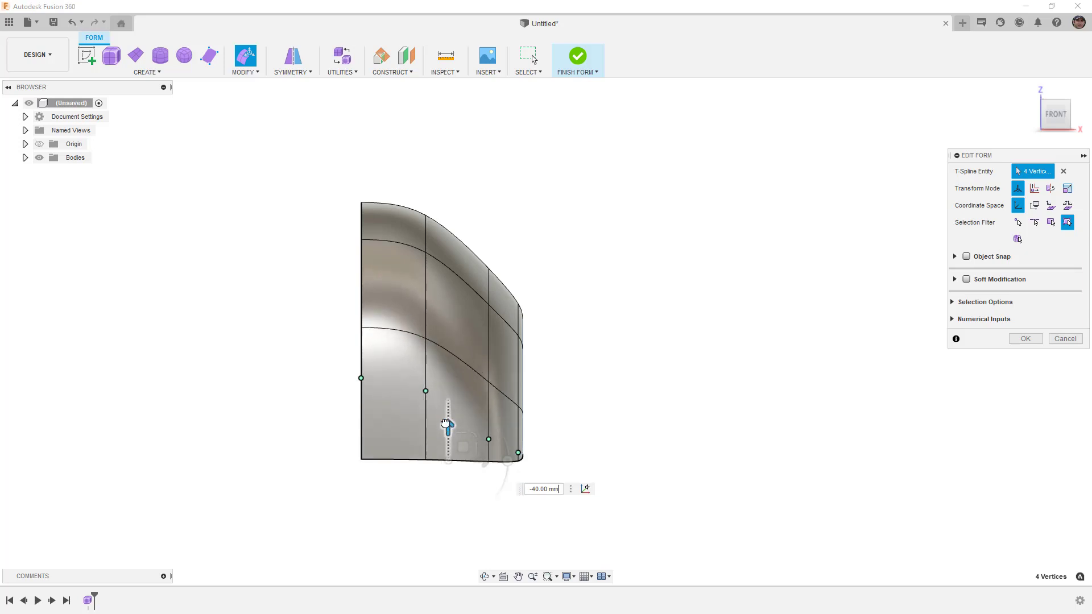
{"action": "middle_click_drag", "start_coordinate": [682, 414], "coordinate": [639, 400], "text": "shift"}
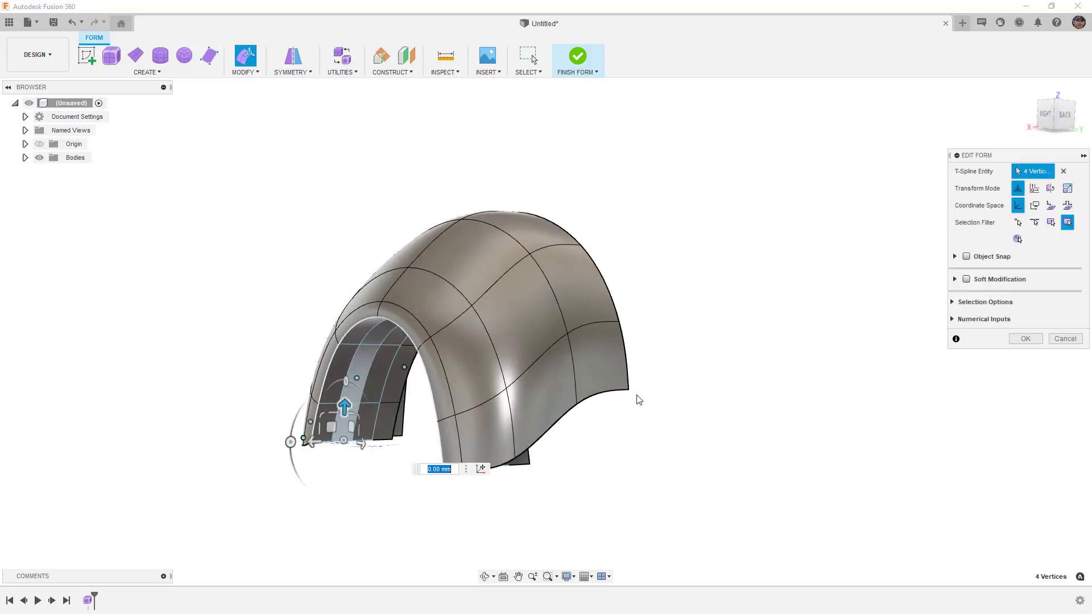
- Lower the three right-end vertices 40 mm into a level line, and one corner vertex 10 mm
{"action": "left_click", "coordinate": [628, 389]}
{"action": "left_click", "coordinate": [576, 403], "text": "shift"}
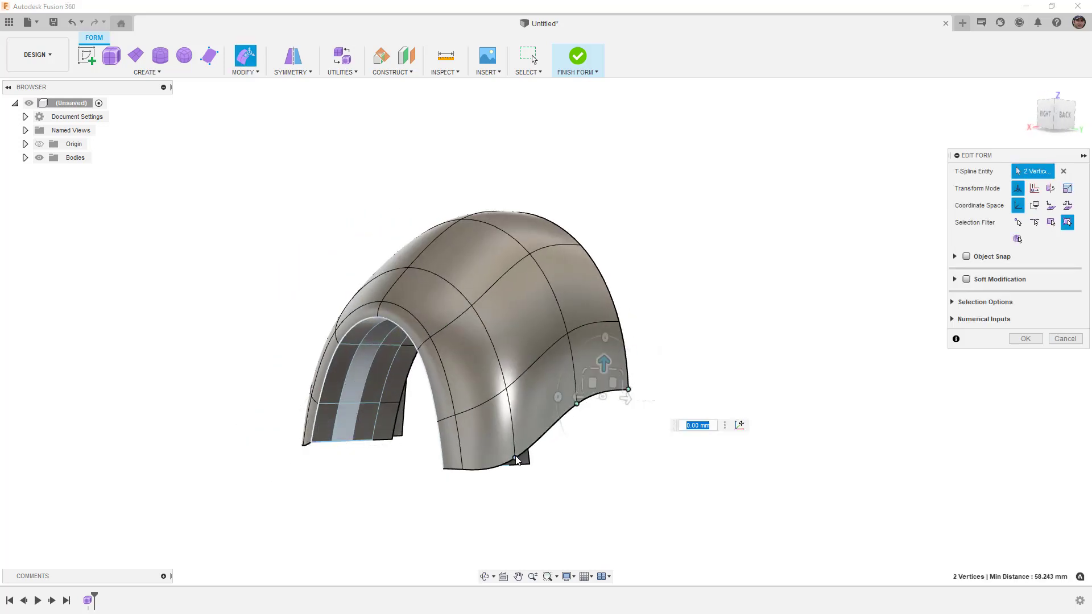
{"action": "left_click", "coordinate": [514, 458], "text": "shift"}
{"action": "left_click_drag", "start_coordinate": [576, 384], "coordinate": [555, 537]}
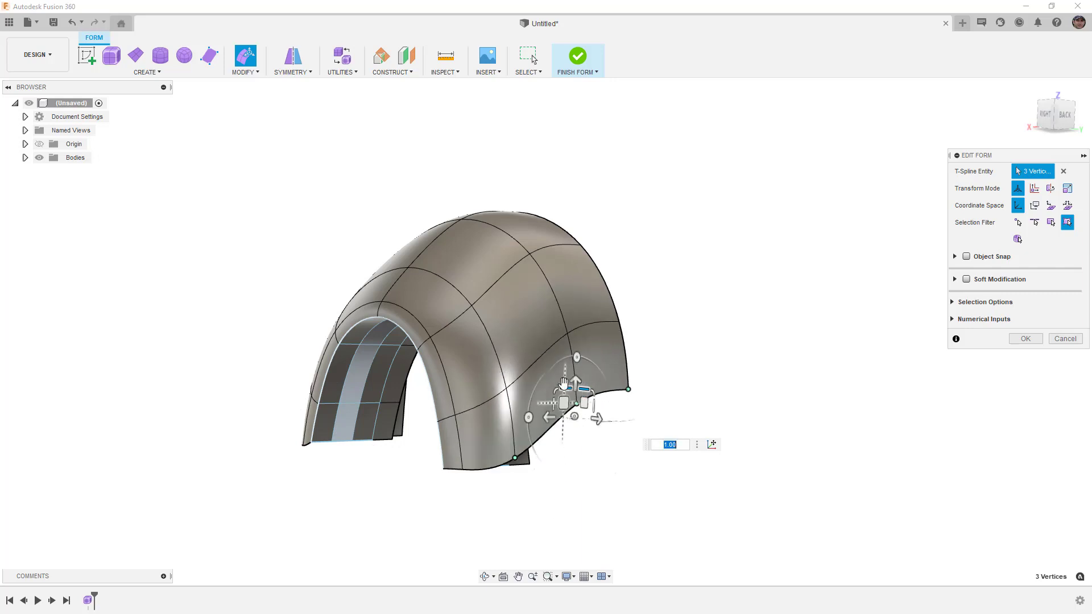
{"action": "left_click_drag", "start_coordinate": [565, 393], "coordinate": [560, 469]}
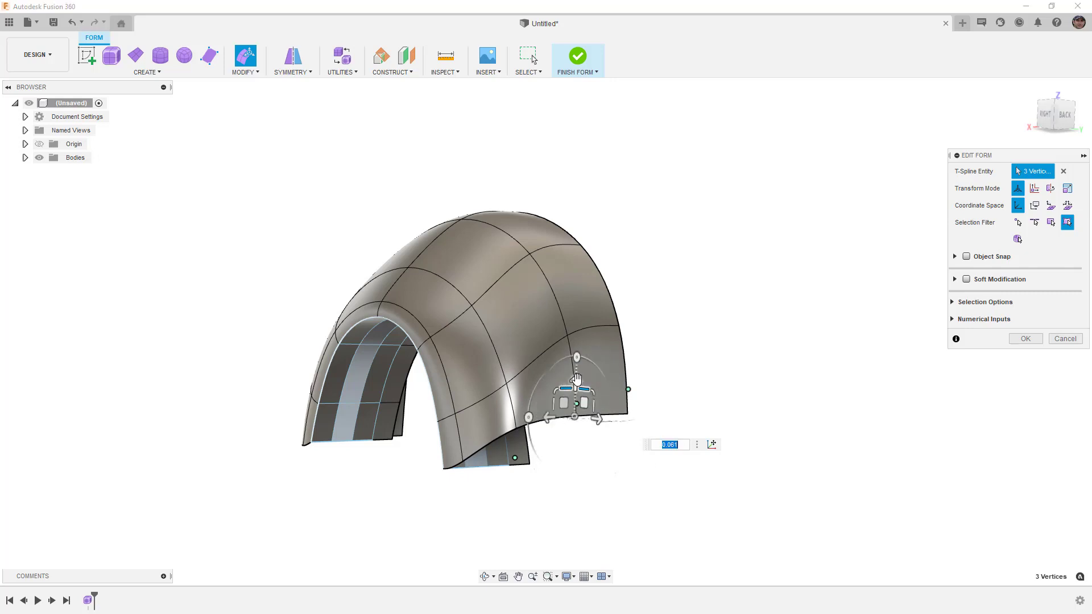
{"action": "left_click_drag", "start_coordinate": [576, 380], "coordinate": [574, 427]}
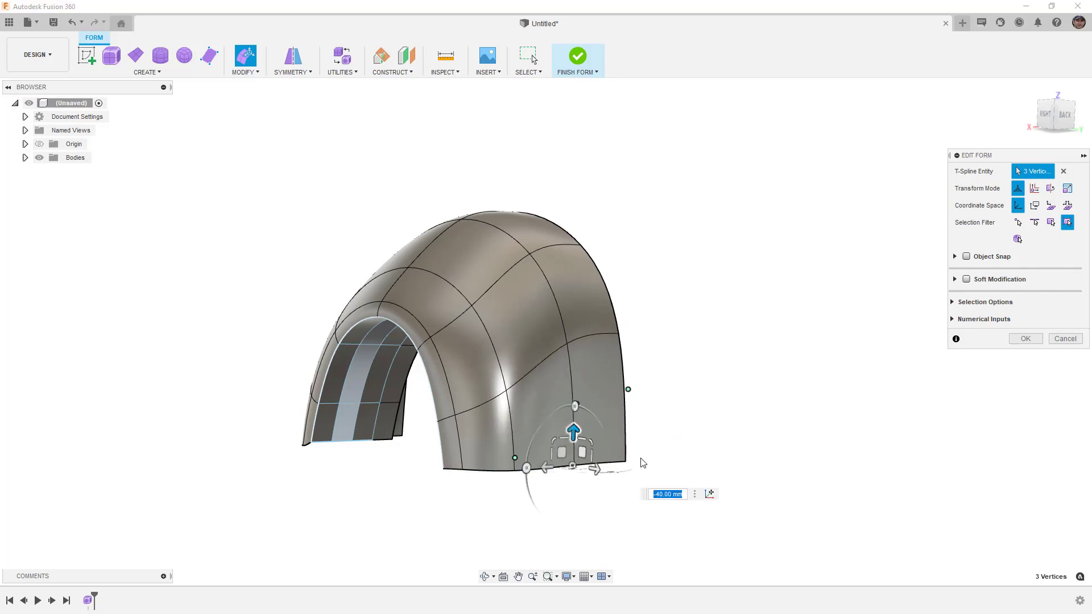
{"action": "left_click", "coordinate": [626, 462]}
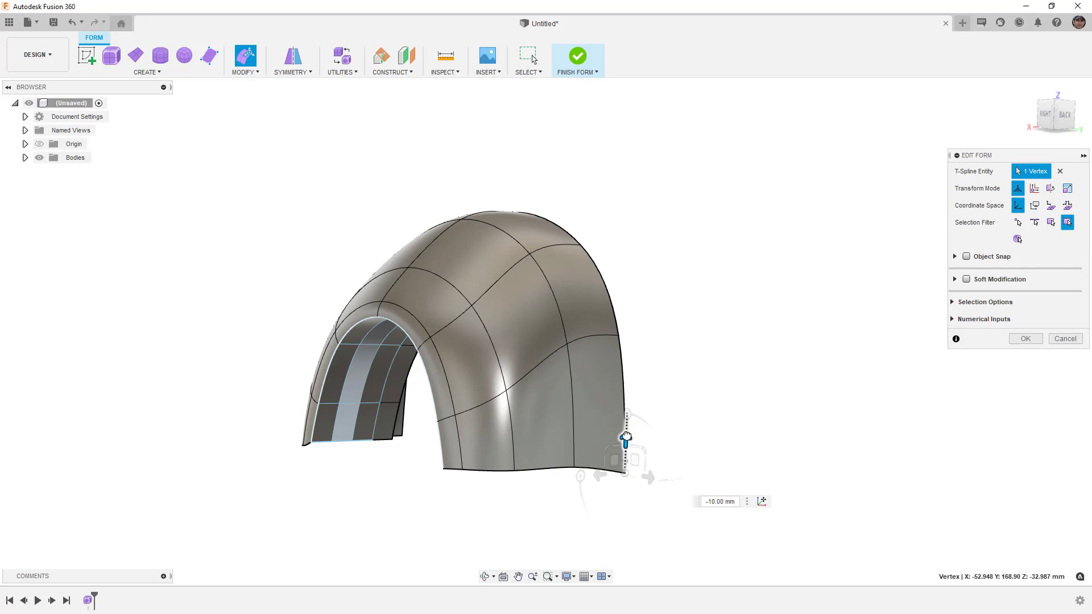
{"action": "middle_click_drag", "start_coordinate": [592, 397], "coordinate": [671, 386], "text": "shift"}
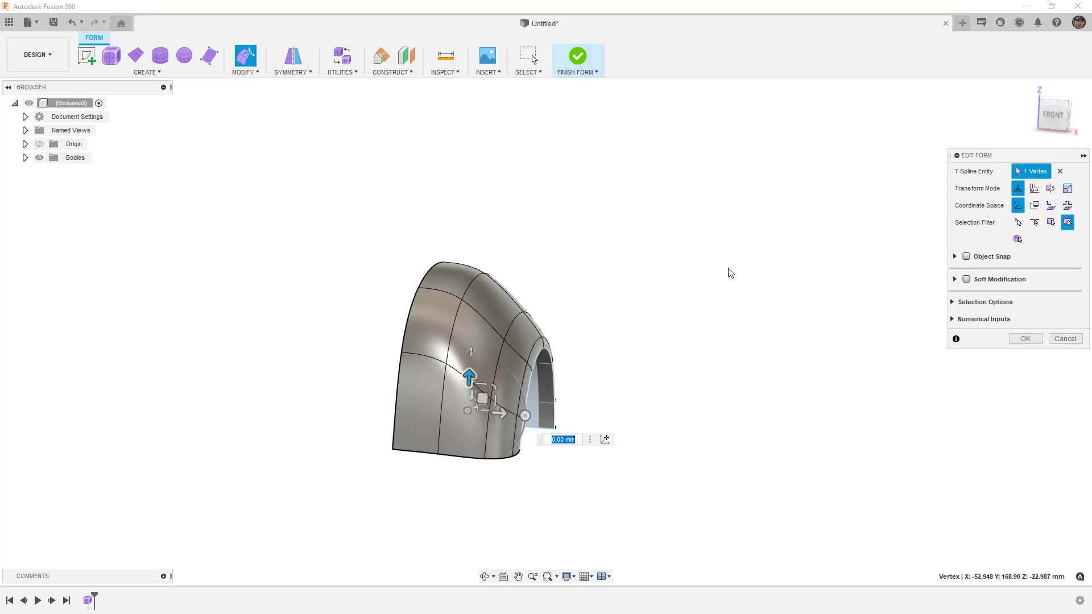
- In the front view, select the six-edge loop across the fender, nudge it outward, and finish Edit Form
{"action": "left_click", "coordinate": [1050, 116]}
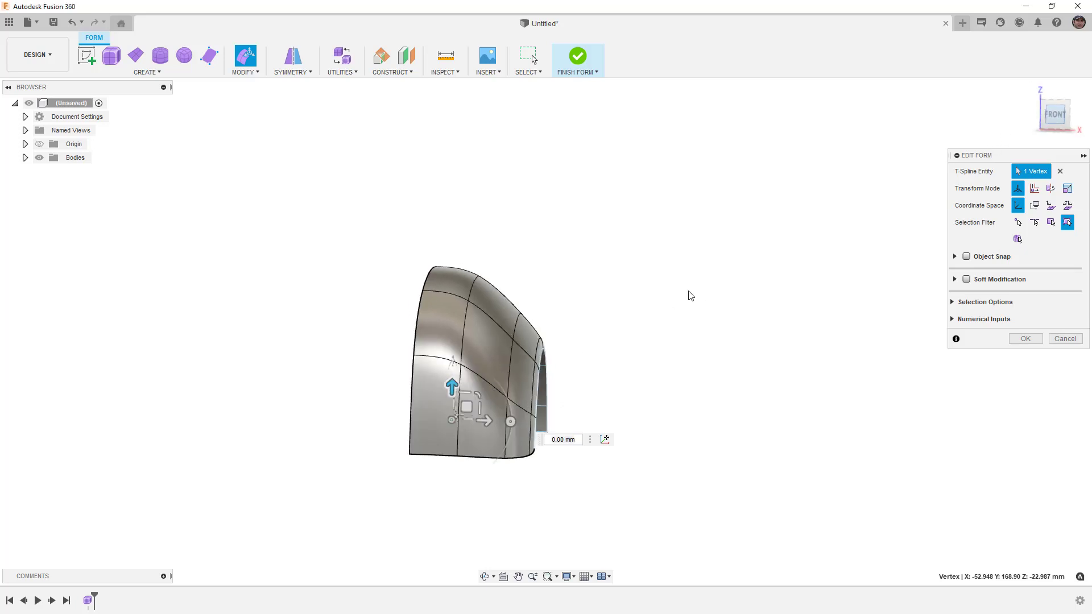
{"action": "left_click", "coordinate": [626, 335]}
{"action": "scroll", "coordinate": [554, 370], "scroll_direction": "up", "scroll_amount": 3}
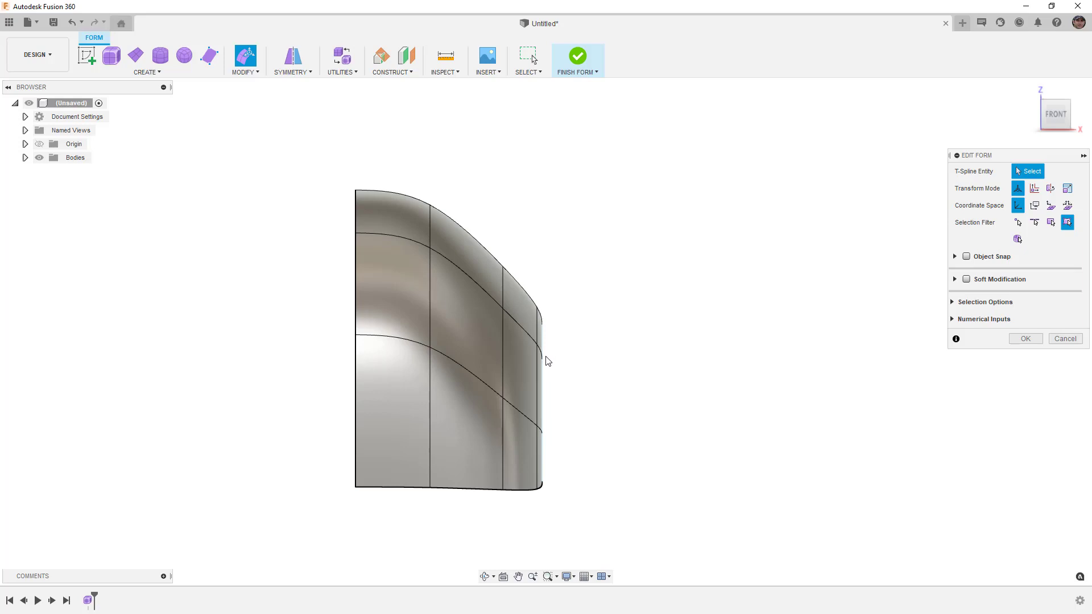
{"action": "middle_click_drag", "start_coordinate": [549, 359], "coordinate": [554, 341], "text": "shift"}
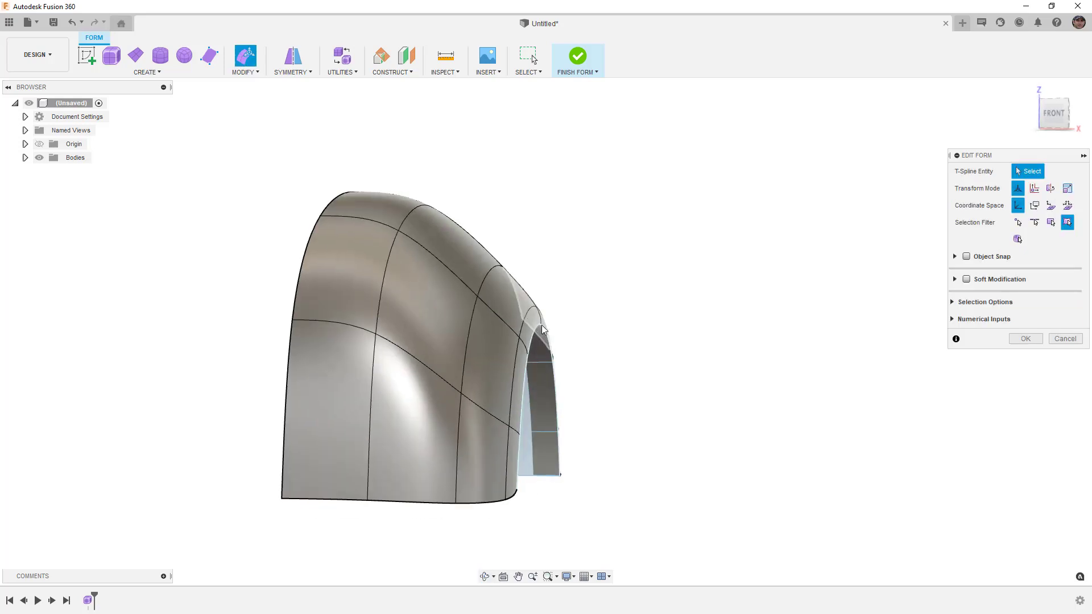
{"action": "left_click", "coordinate": [1054, 113]}
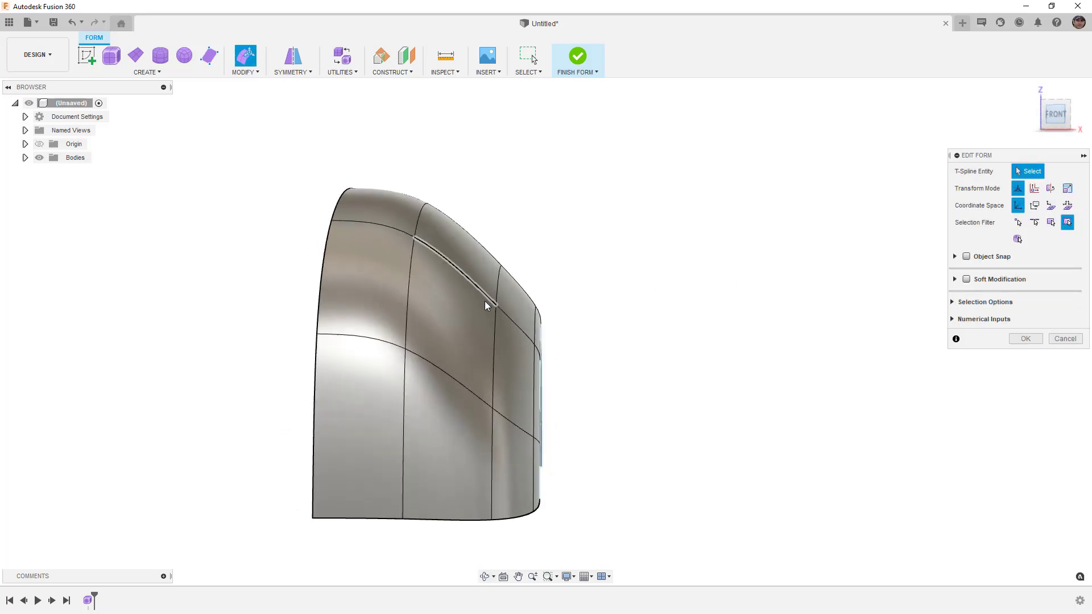
{"action": "left_click", "coordinate": [503, 285]}
{"action": "double_click", "coordinate": [503, 285]}
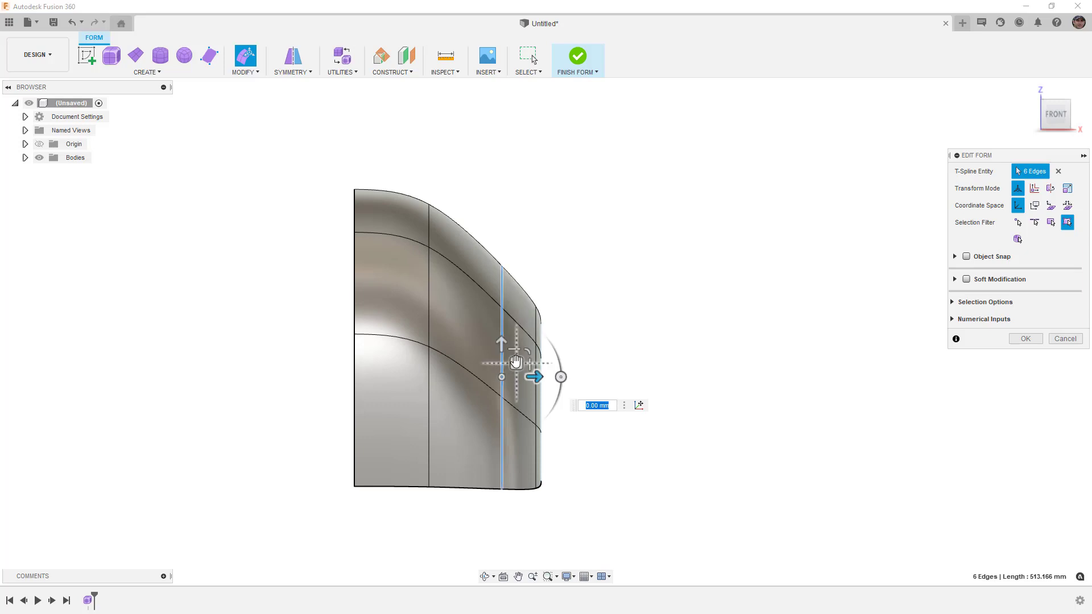
{"action": "left_click_drag", "start_coordinate": [526, 367], "coordinate": [507, 333]}
{"action": "middle_click_drag", "start_coordinate": [636, 329], "coordinate": [557, 324], "text": "shift"}
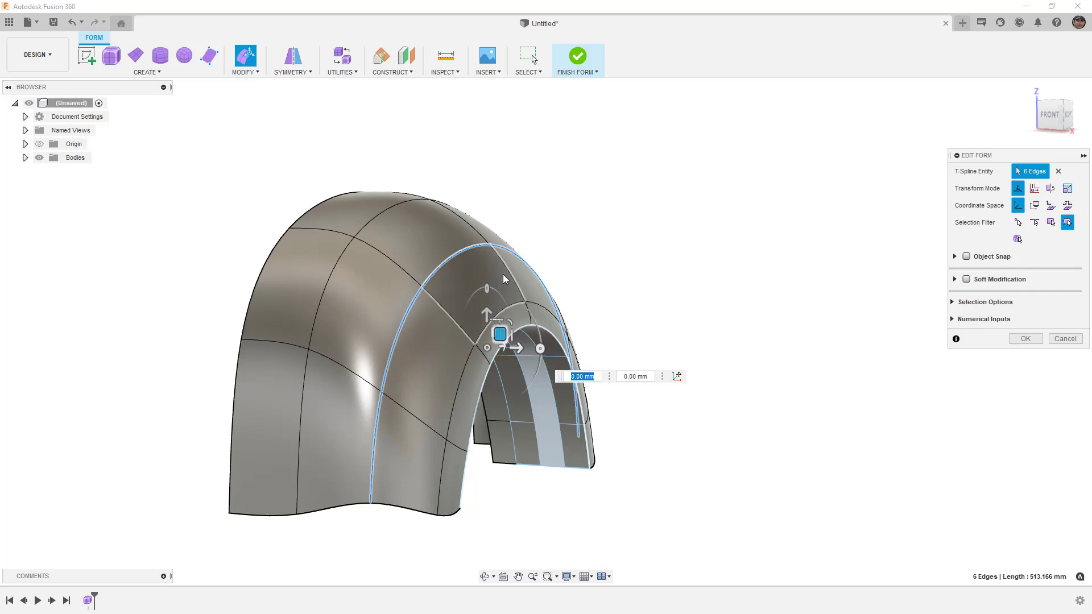
{"action": "left_click", "coordinate": [1026, 339]}
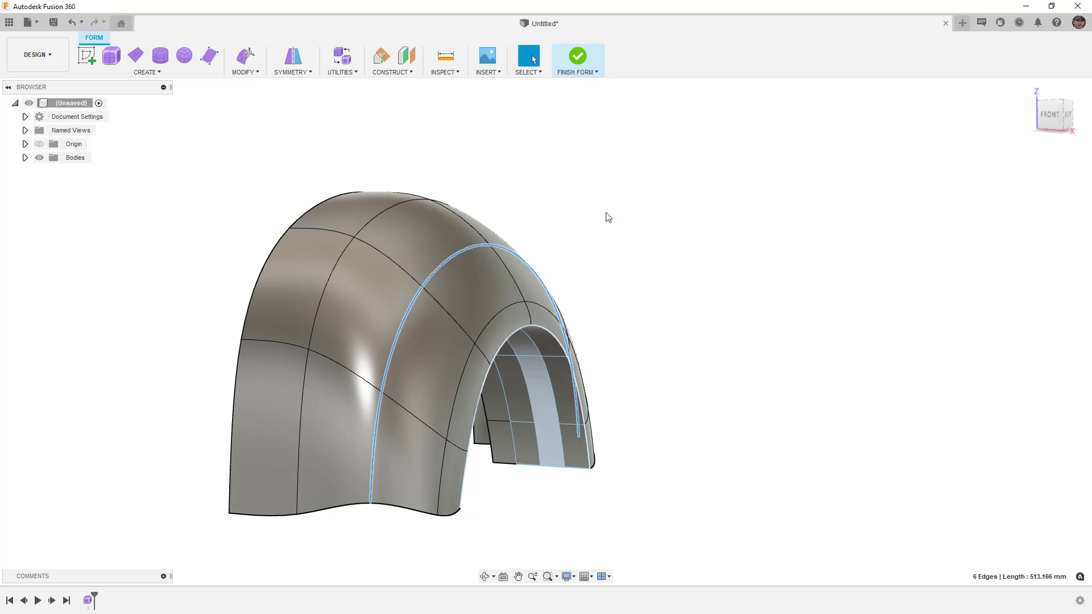
- Delete two edge loops running across the fender arch
{"action": "key", "text": "Delete"}
{"action": "double_click", "coordinate": [367, 223]}
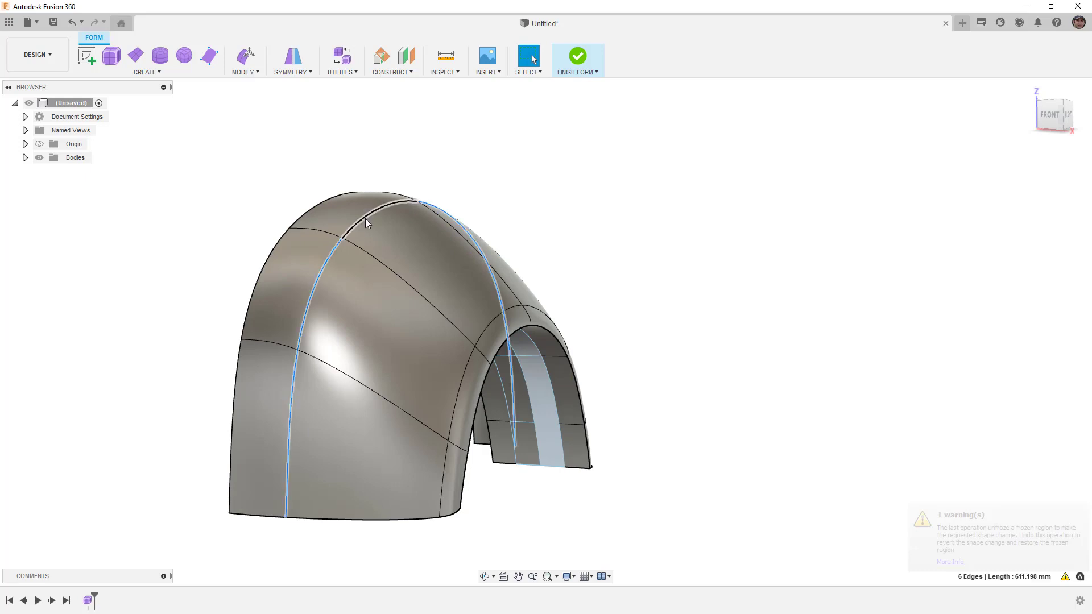
{"action": "key", "text": "Delete"}
- Crease the outer front arch edge loop, then inspect the smooth arched shell
{"action": "mouse_move", "coordinate": [602, 231]}
{"action": "middle_mouse_down", "text": "shift"}
{"action": "mouse_move", "coordinate": [622, 227]}
{"action": "mouse_move", "coordinate": [597, 231]}
{"action": "middle_mouse_up", "text": "shift"}
{"action": "double_click", "coordinate": [494, 322]}
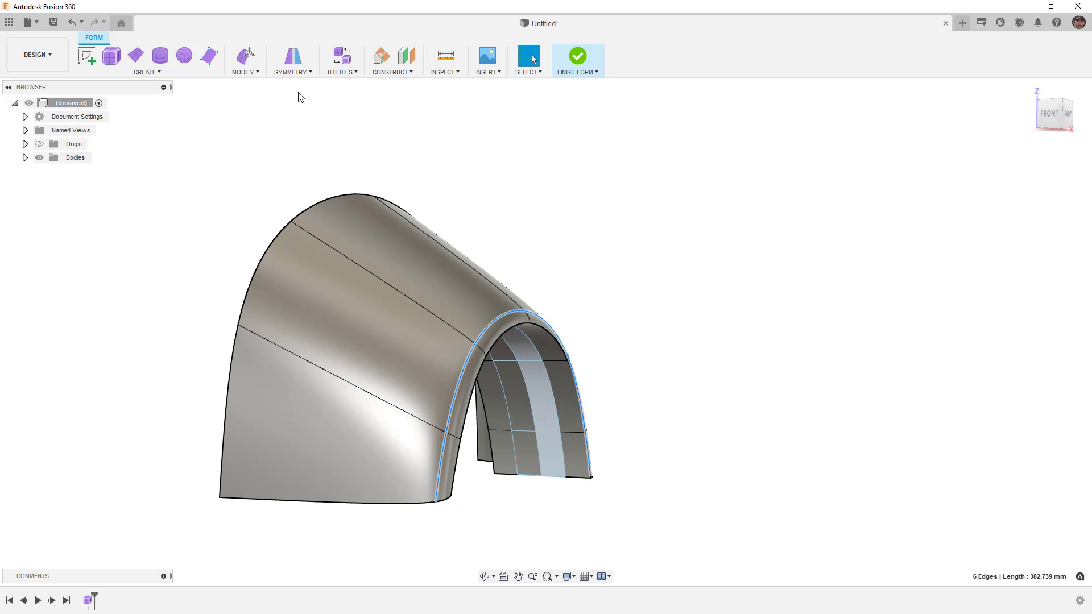
{"action": "left_click", "coordinate": [245, 71]}
{"action": "left_click", "coordinate": [273, 238]}
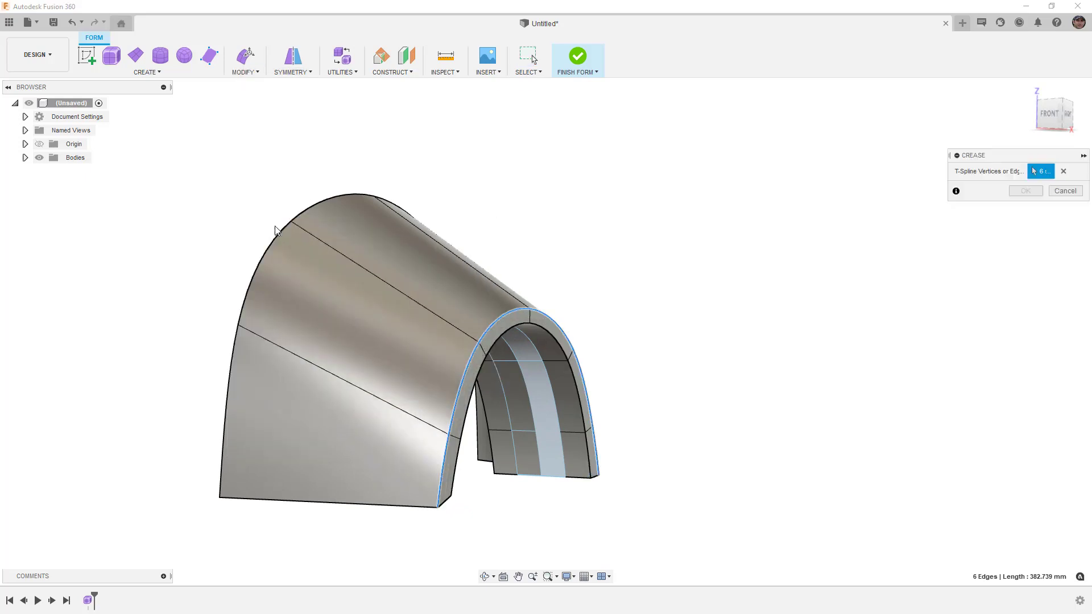
{"action": "left_click", "coordinate": [1026, 192]}
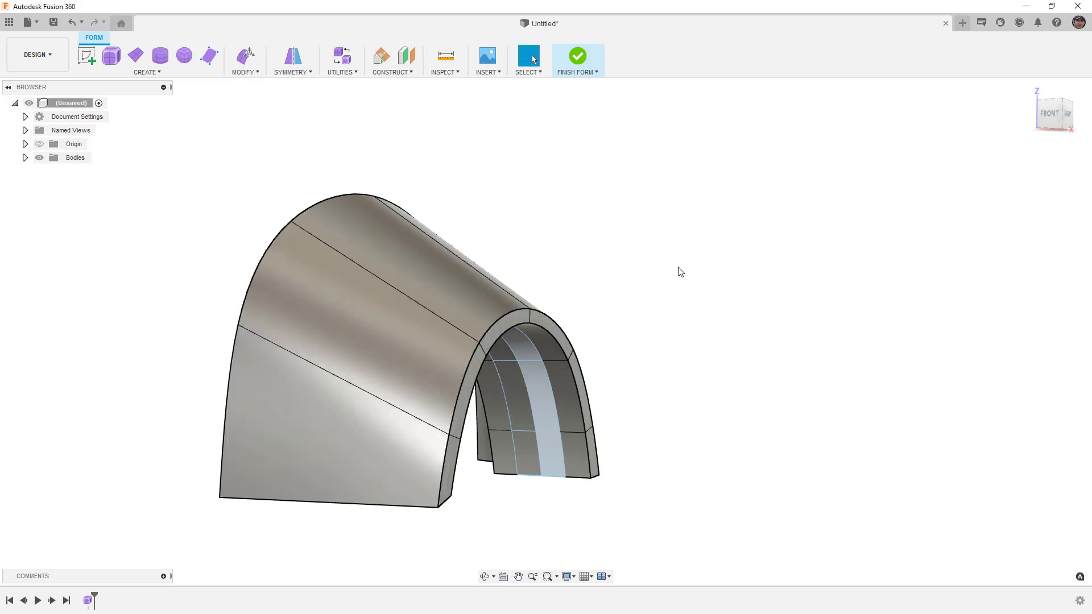
{"action": "middle_click_drag", "start_coordinate": [678, 268], "coordinate": [604, 390], "text": "shift"}
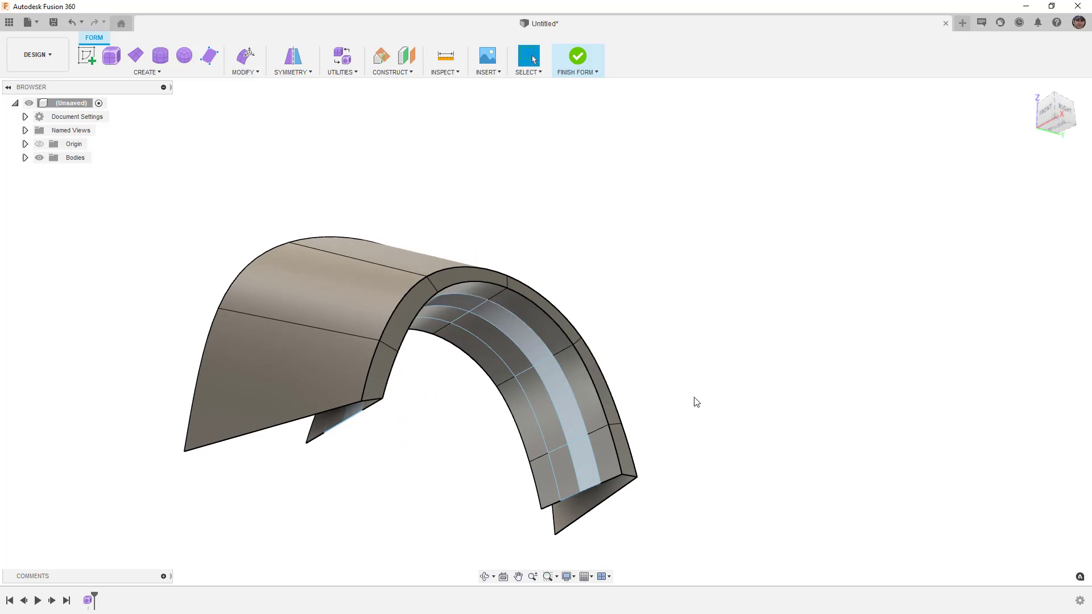
{"action": "middle_click_drag", "start_coordinate": [676, 384], "coordinate": [681, 404], "text": "shift"}
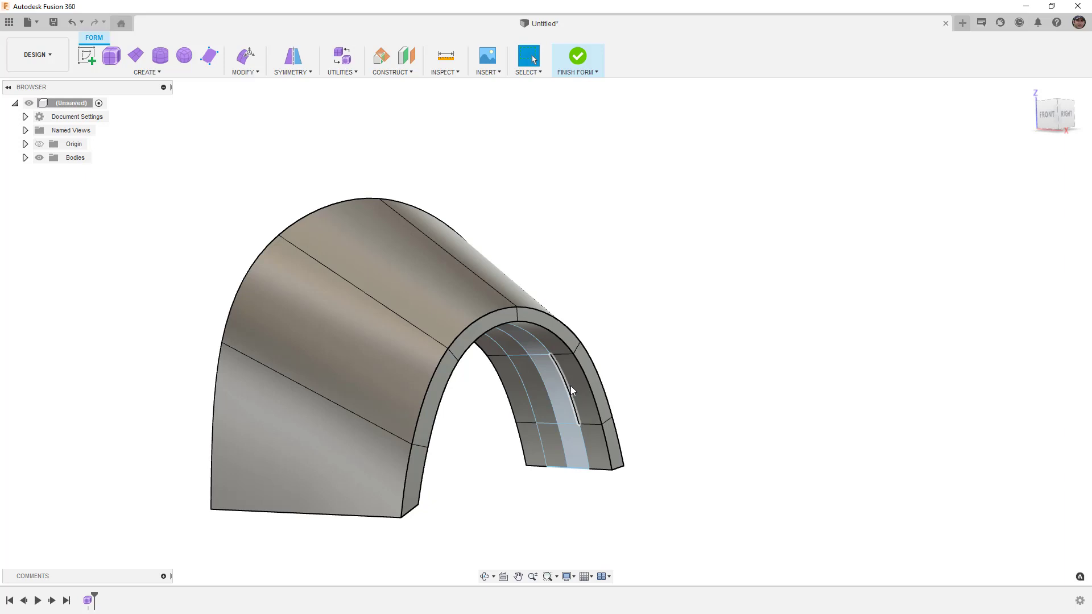
- Freeze the 349.155 mm inner lip edge loop again, then select the outer-side edge loop
{"action": "double_click", "coordinate": [604, 438]}
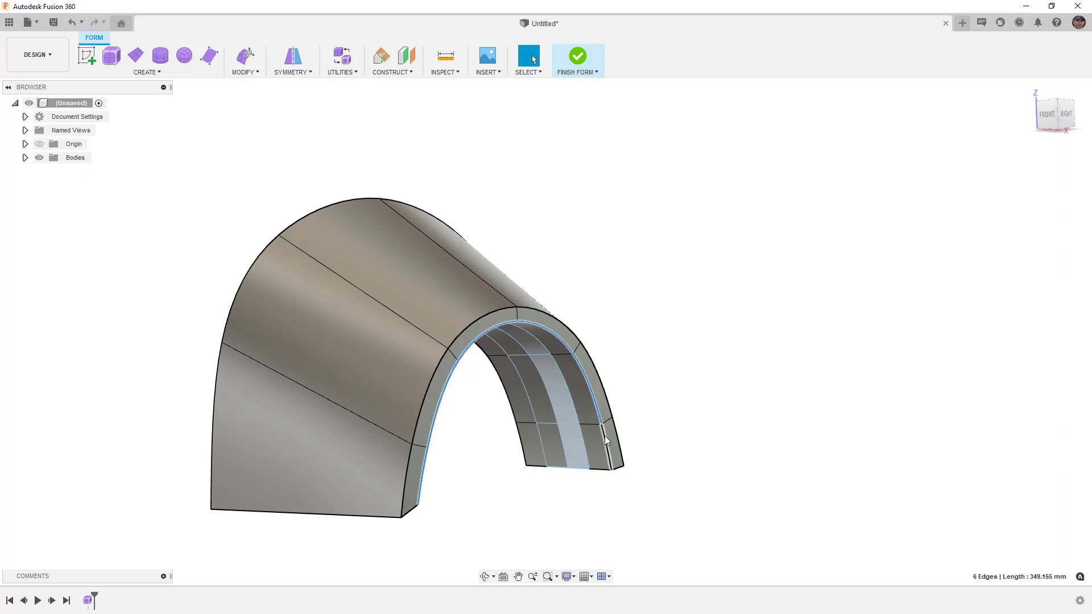
{"action": "left_click", "coordinate": [253, 72]}
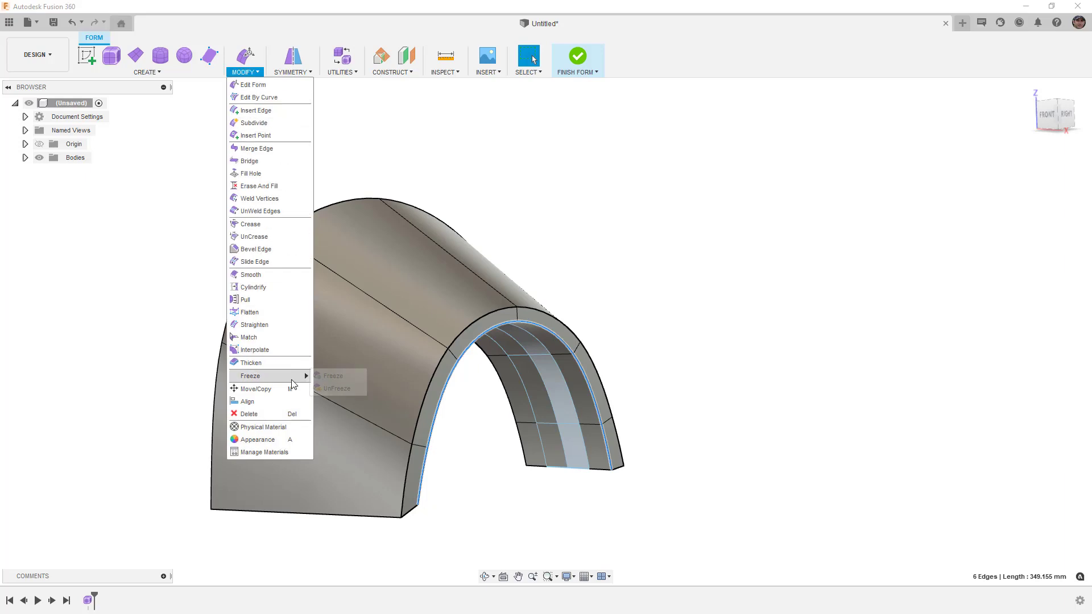
{"action": "left_click", "coordinate": [323, 378]}
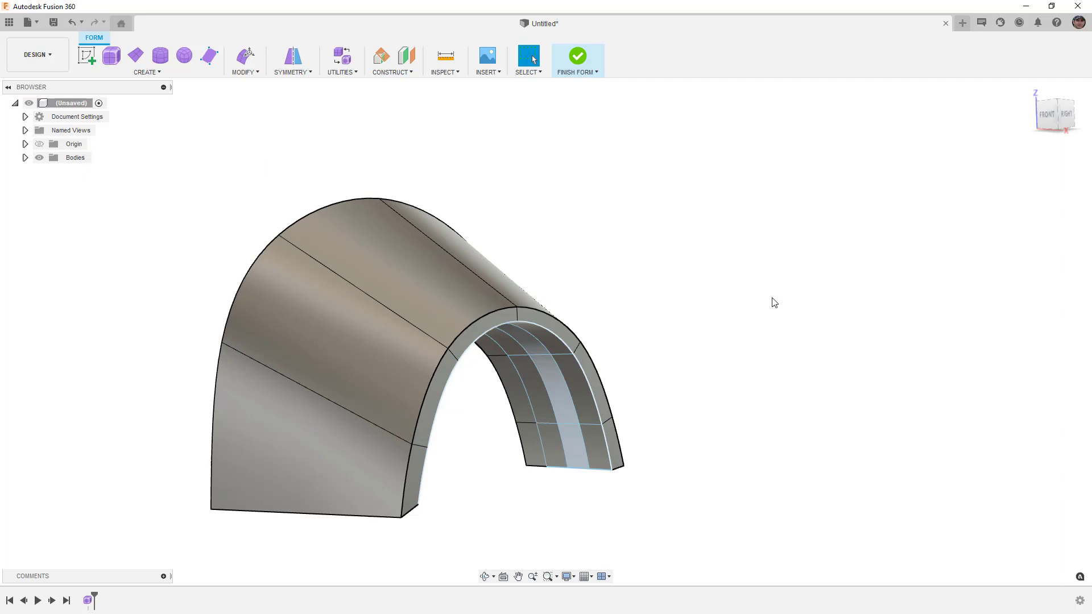
{"action": "double_click", "coordinate": [220, 372]}
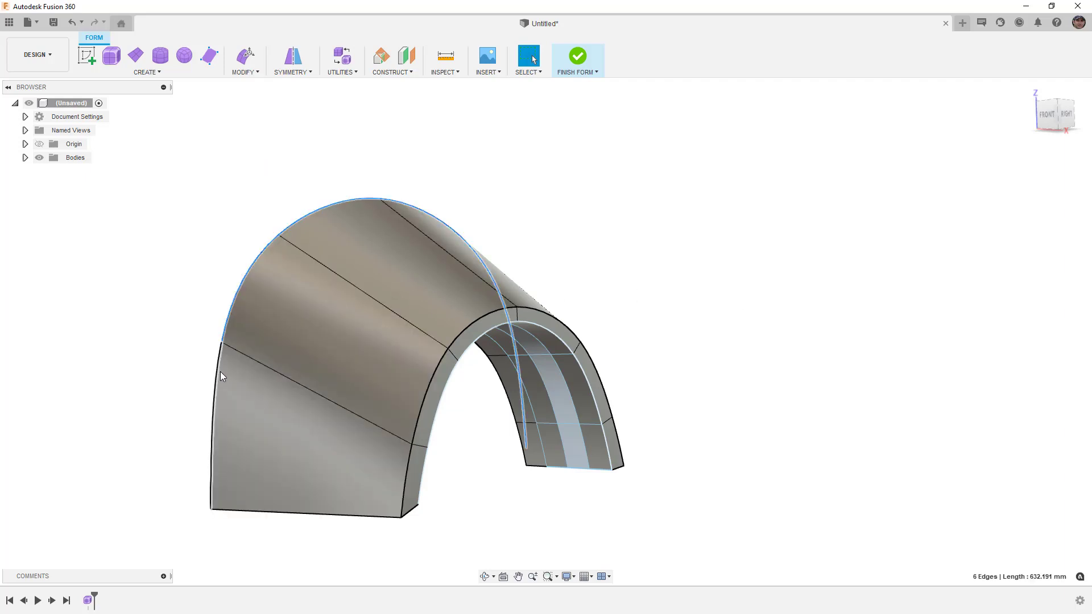
- Insert a new edge loop at location 0.50 beside the selected loop, then view from the right
{"action": "left_click", "coordinate": [257, 73]}
{"action": "left_click", "coordinate": [260, 113]}
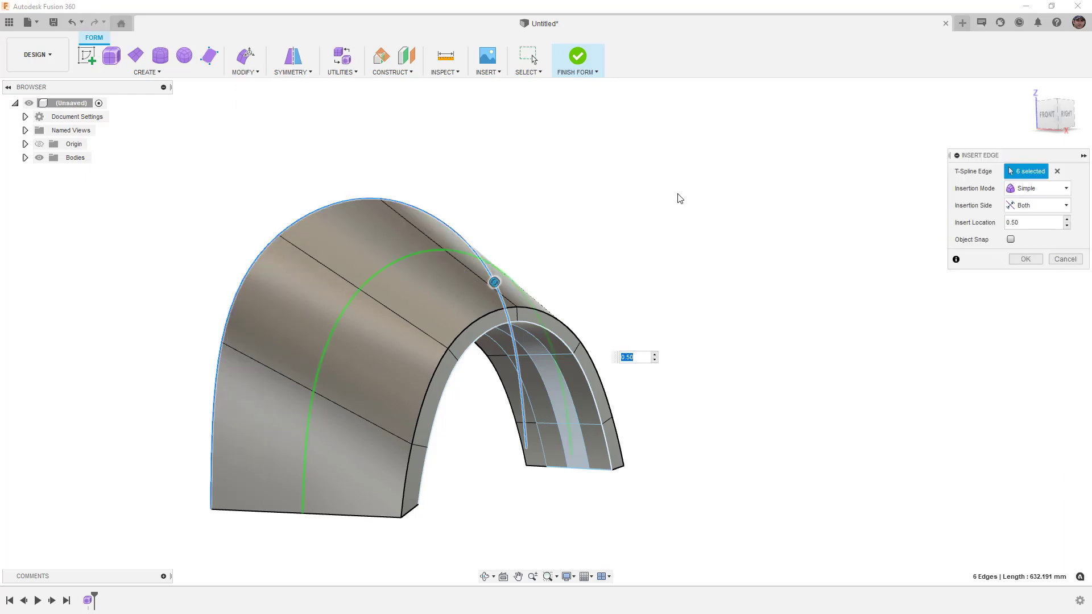
{"action": "left_click", "coordinate": [1015, 260]}
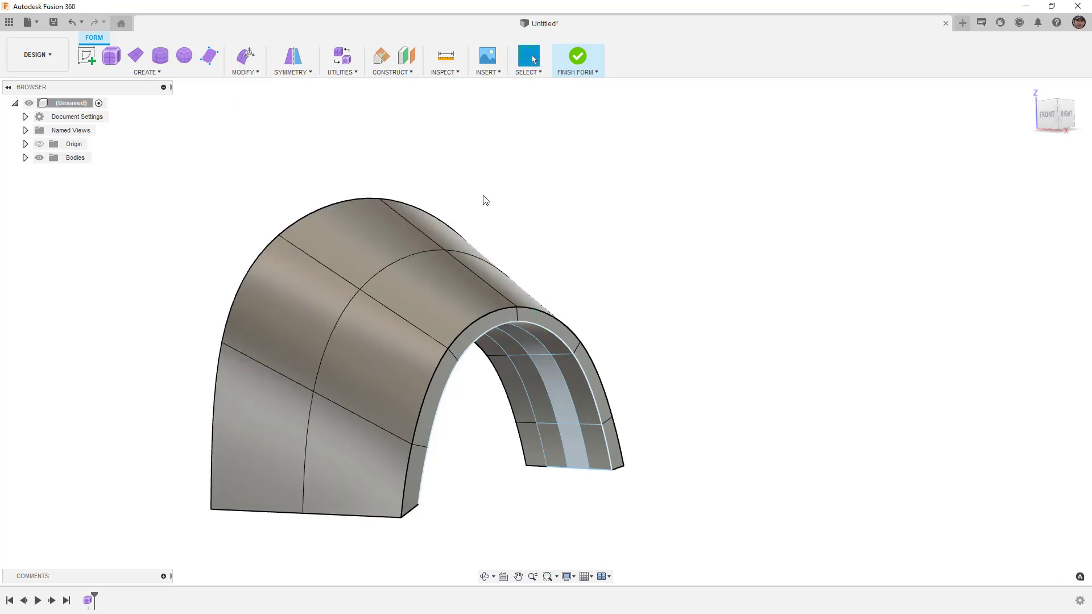
{"action": "middle_click_drag", "start_coordinate": [452, 242], "coordinate": [428, 241], "text": "shift"}
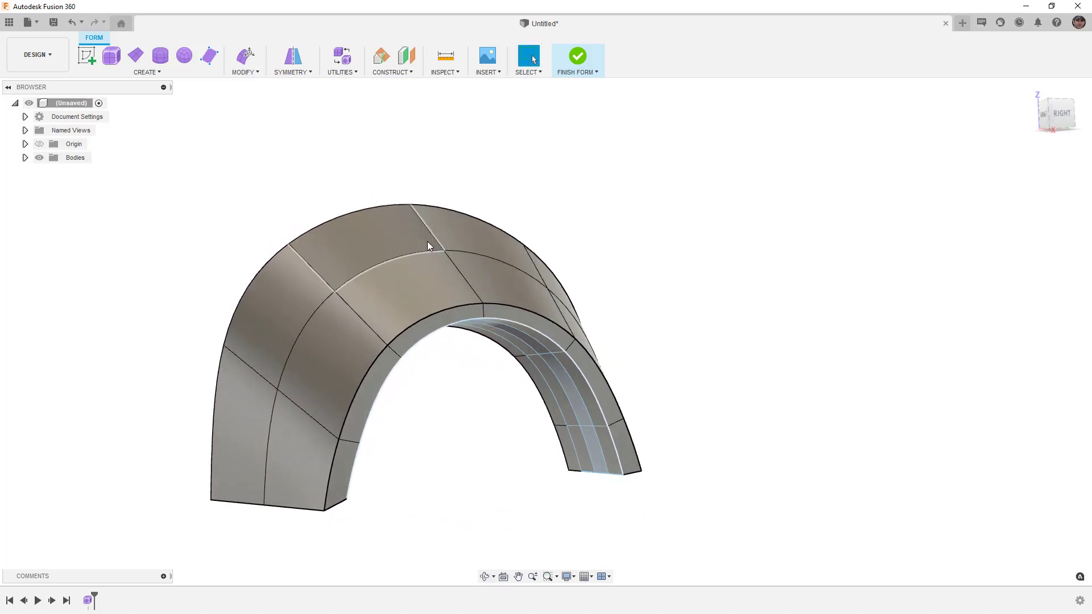
{"action": "left_click", "coordinate": [1064, 118]}
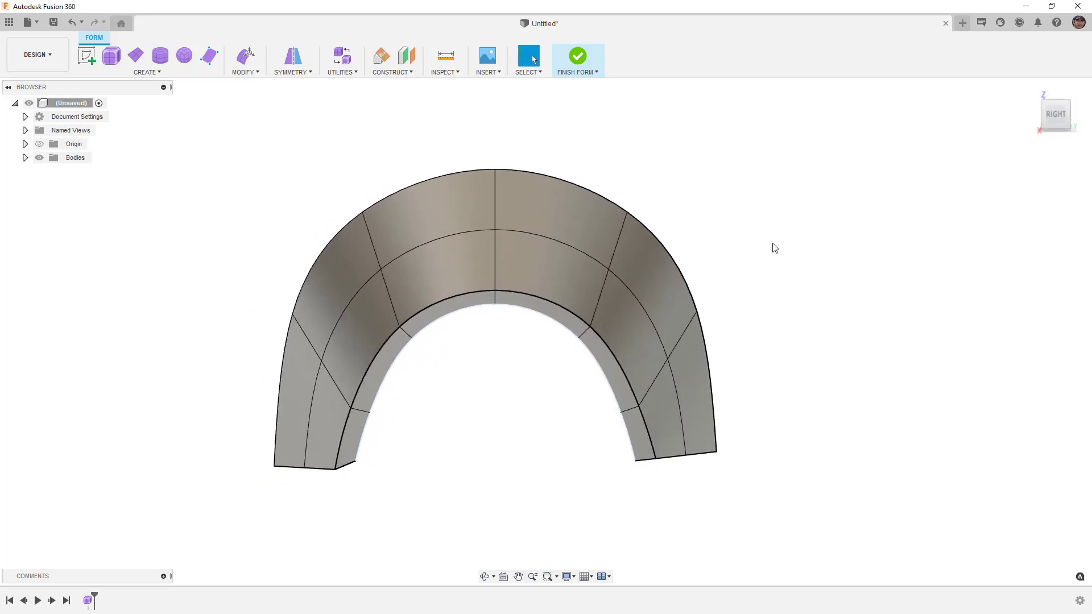